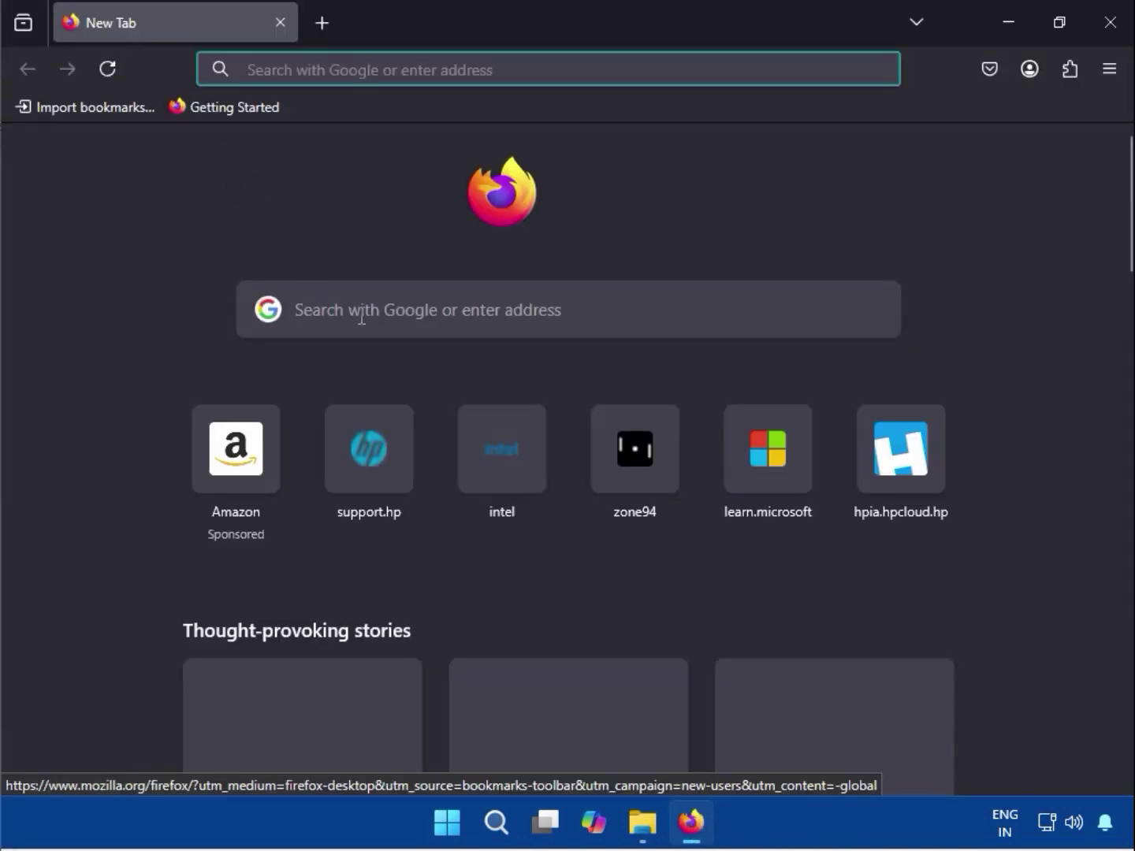
Search Google for 'hp' from the Firefox new-tab search box.
left_click(363, 313)
type("hp")
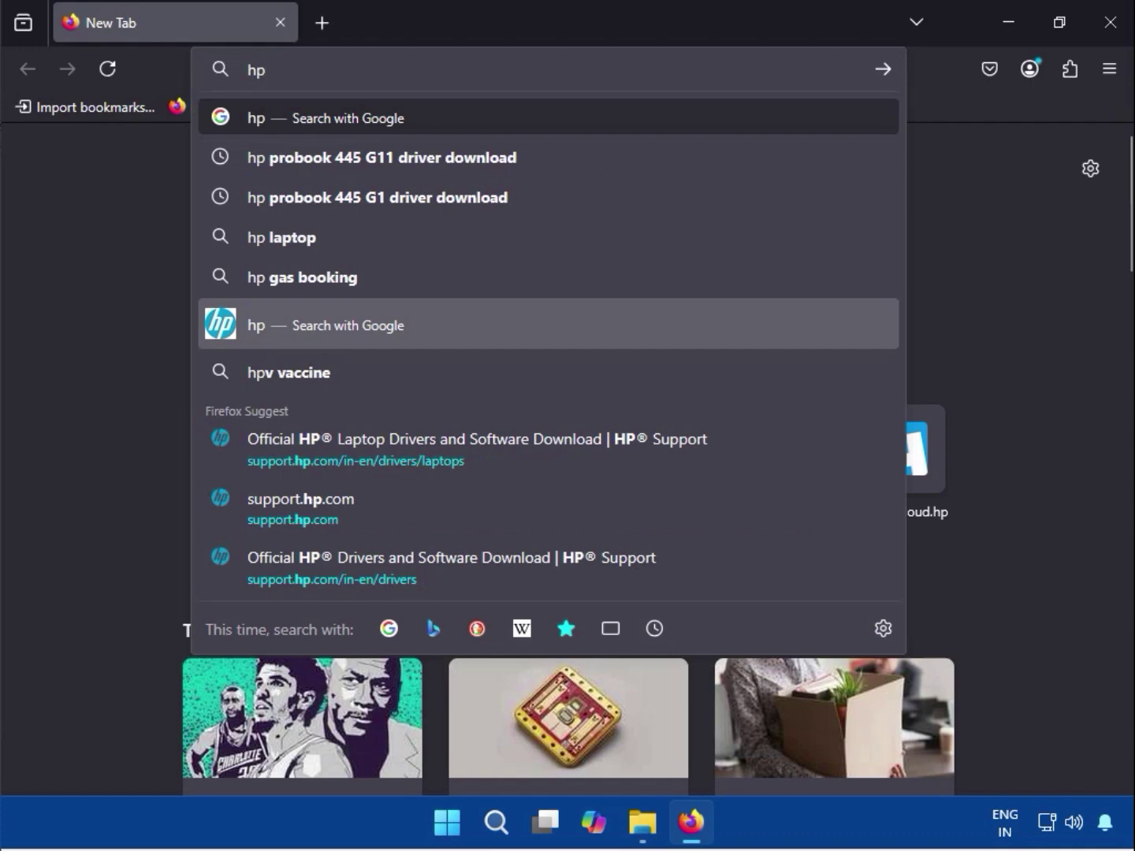
key("Return")
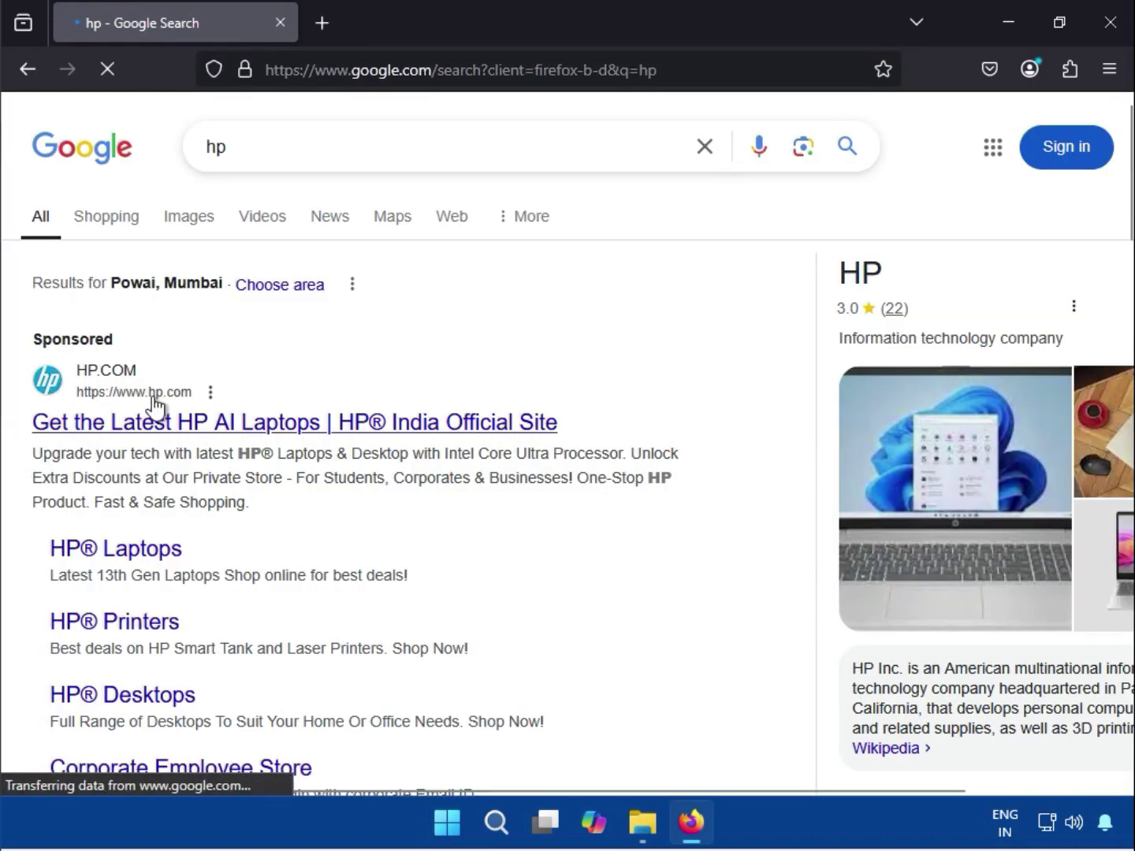
Go to HP.COM's Software and Drivers page and choose Printer as the product type.
left_click(211, 424)
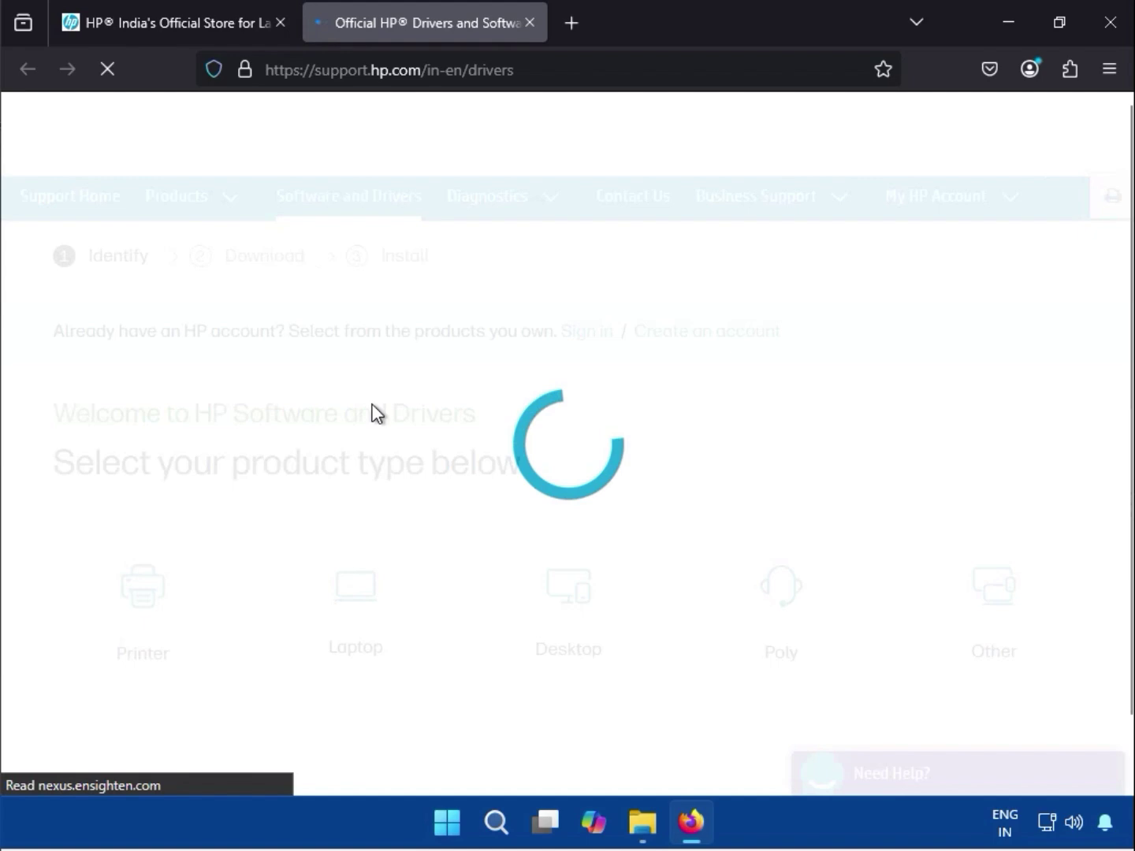
scroll(374, 403, "down", 2)
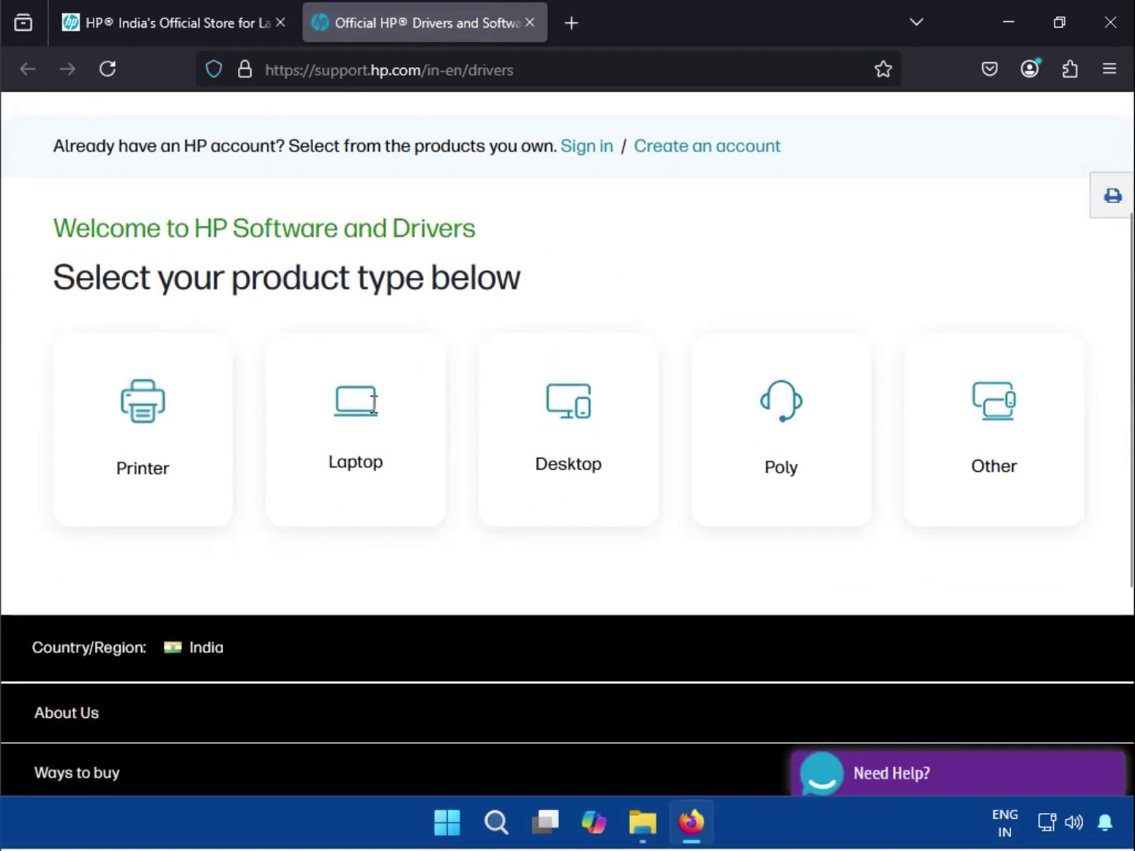
left_click(135, 457)
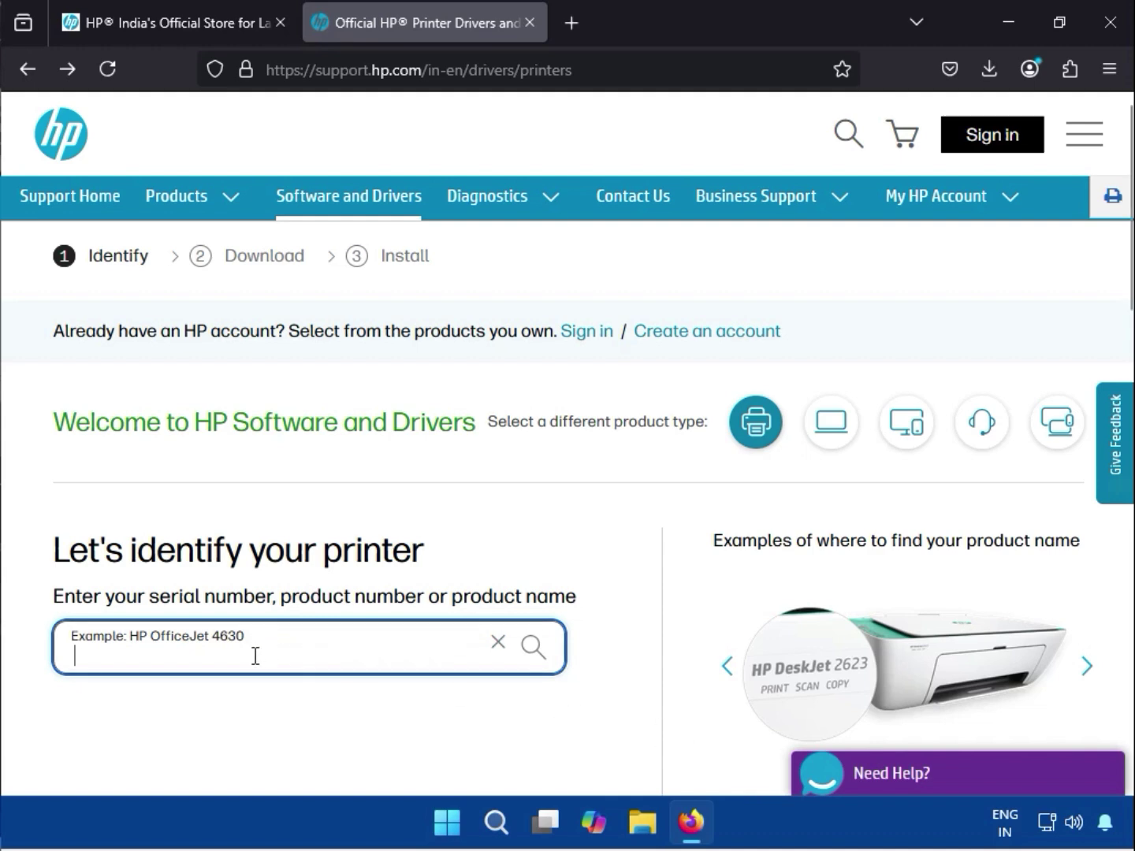
type("HP Smart Tank 720")
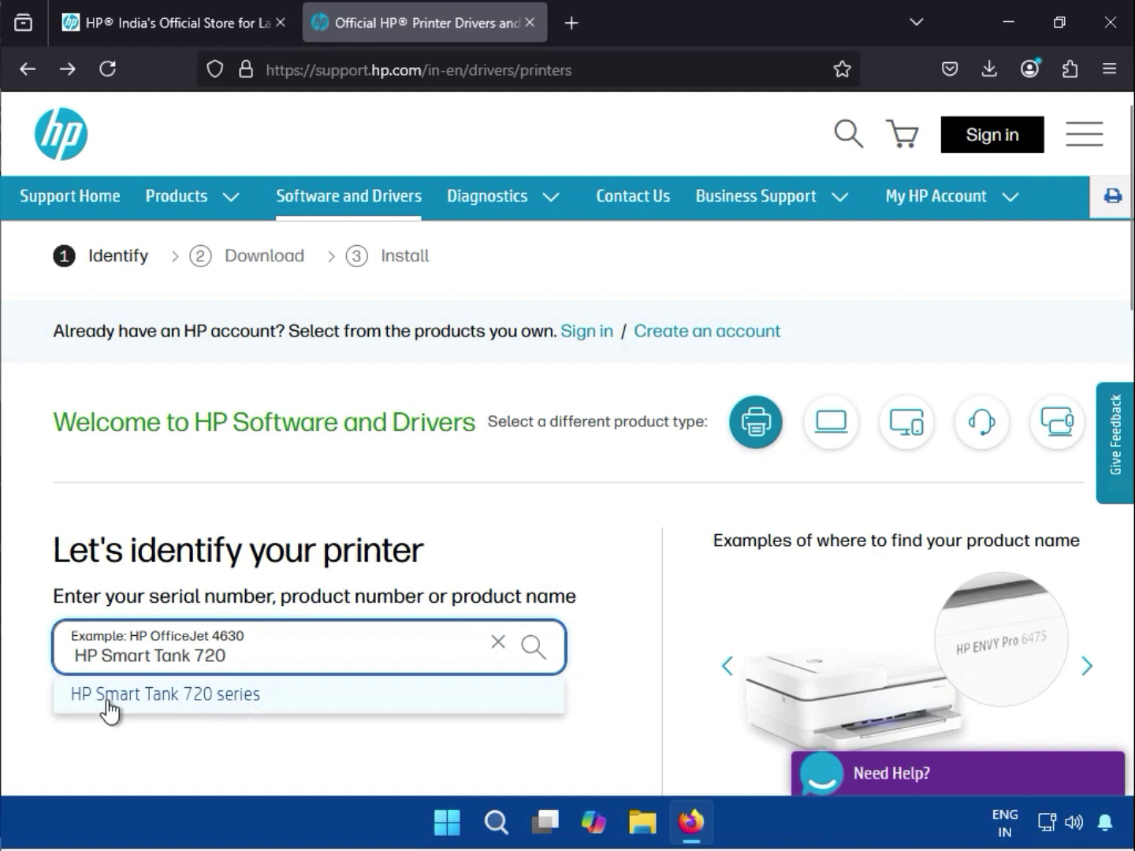
Select the 'HP Smart Tank 720 series' suggestion as the product.
left_click(229, 708)
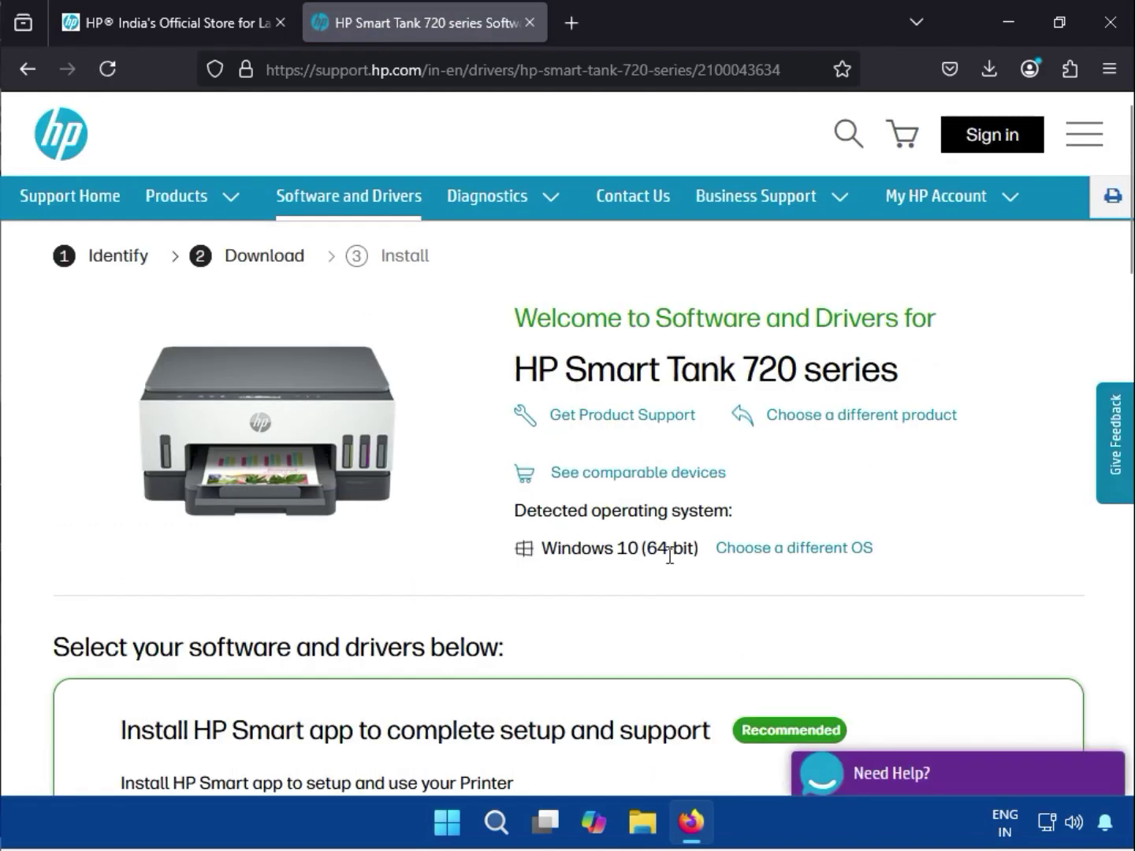
Switch the drivers page operating system from Windows 10 (64-bit) to Windows 11.
left_click_drag(542, 547, 696, 548)
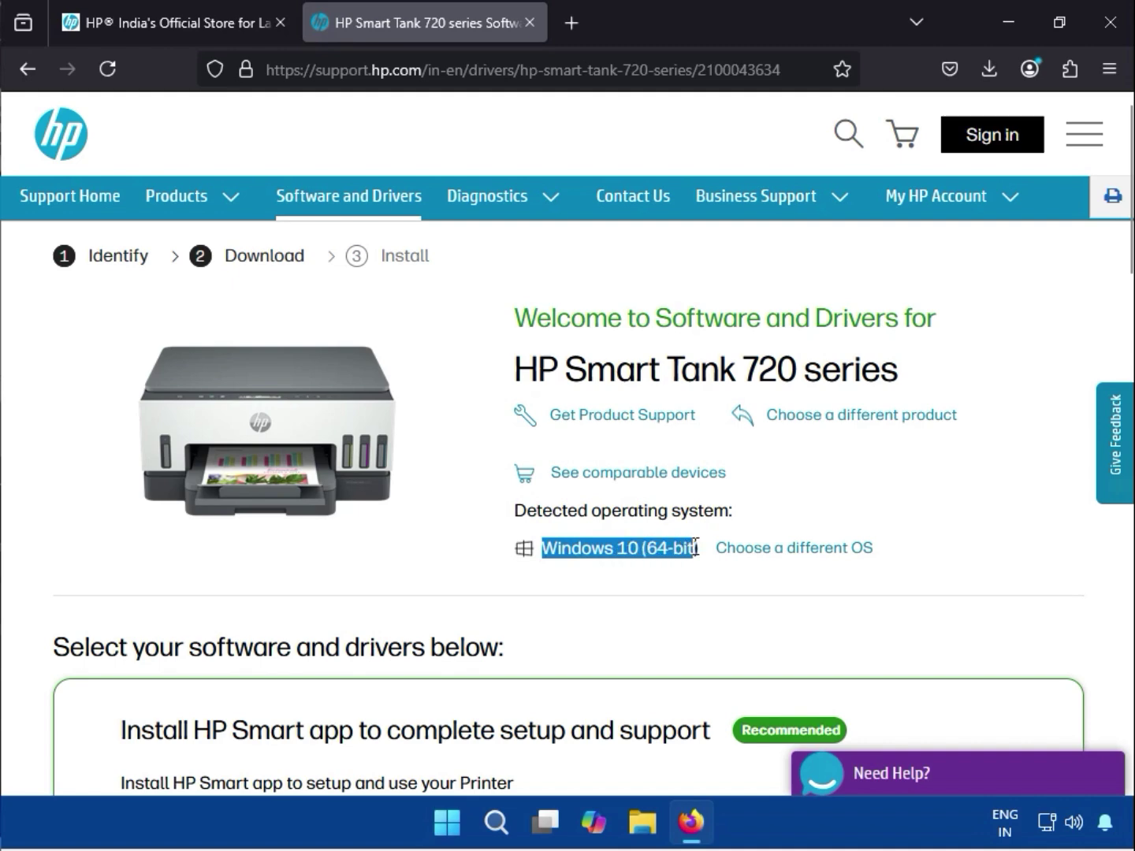
left_click(756, 552)
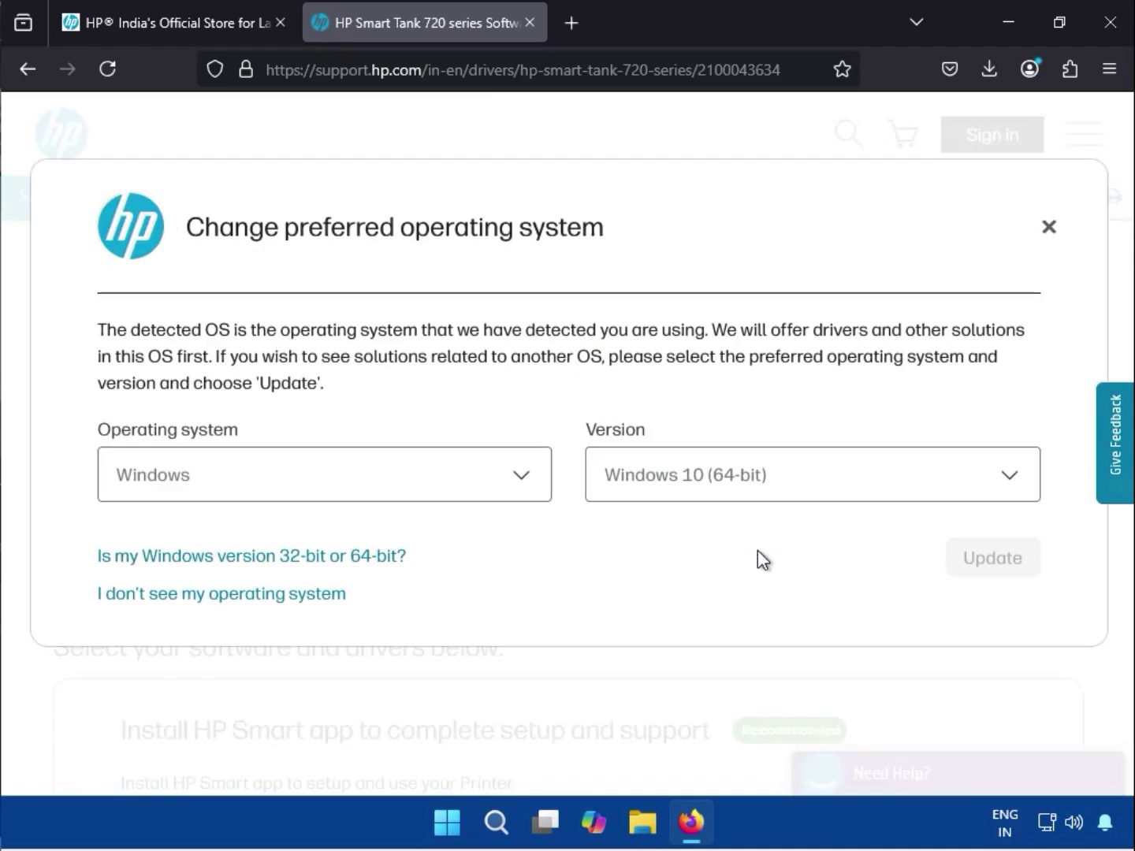
left_click(671, 490)
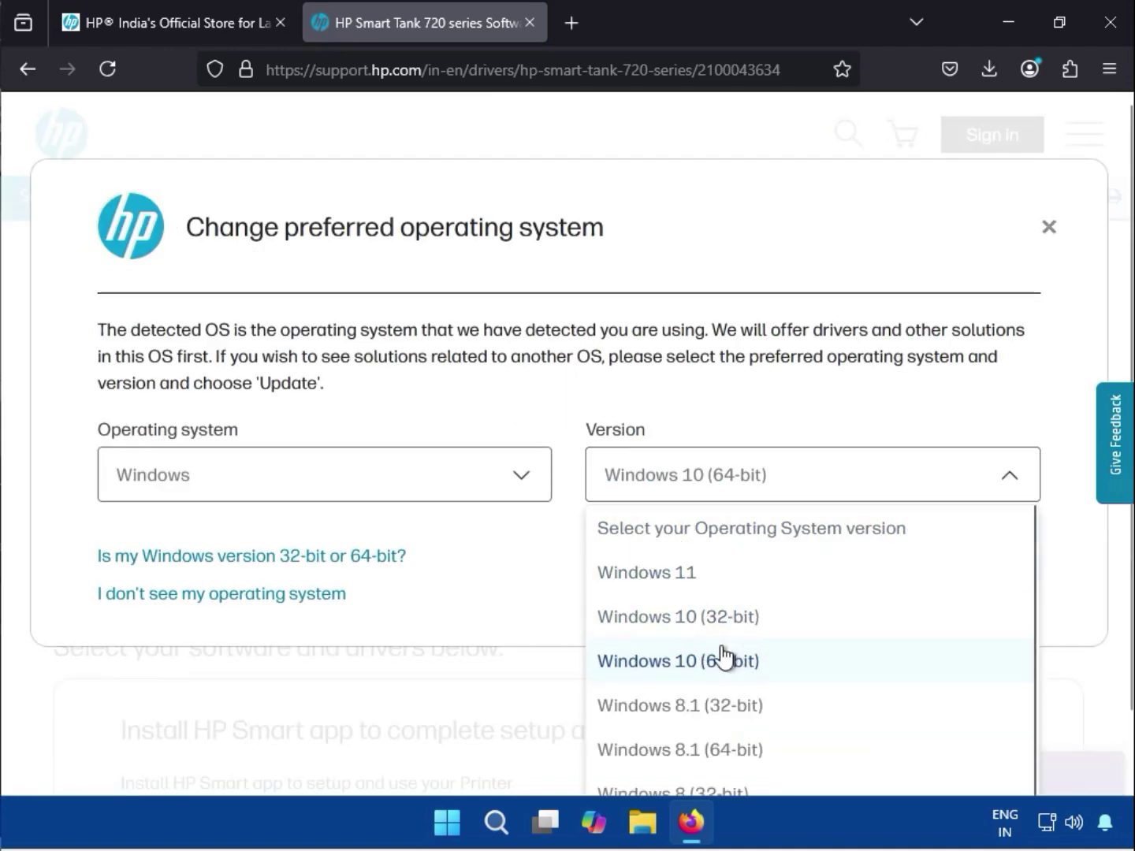
scroll(723, 656, "down", 1)
scroll(709, 700, "down", 1)
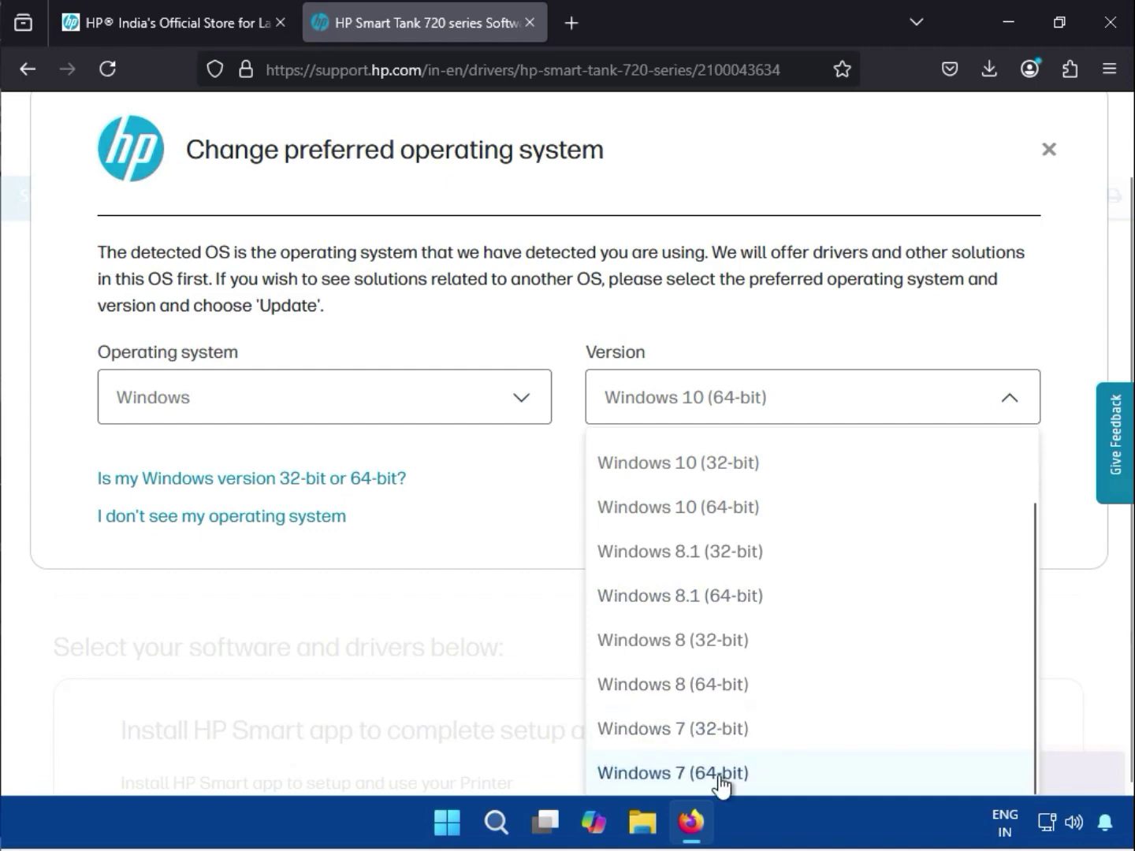
scroll(718, 727, "up", 1)
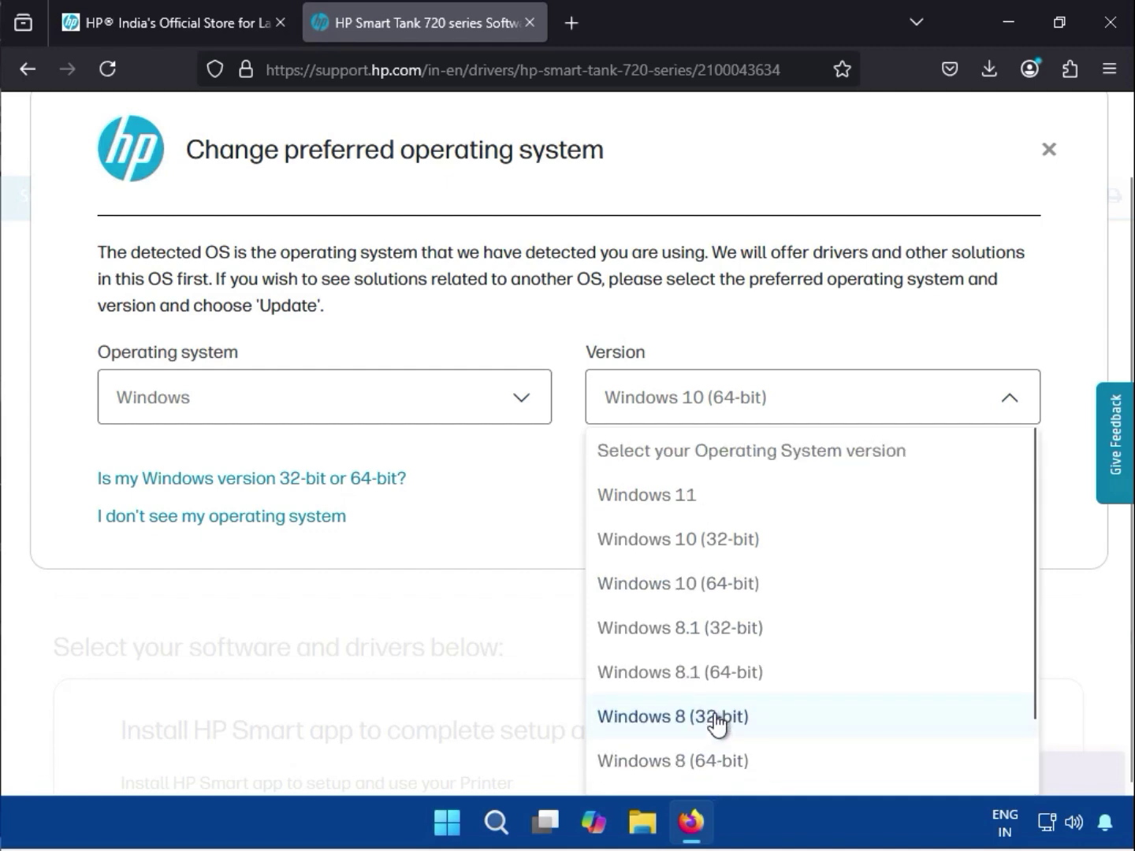
left_click(667, 499)
left_click(957, 558)
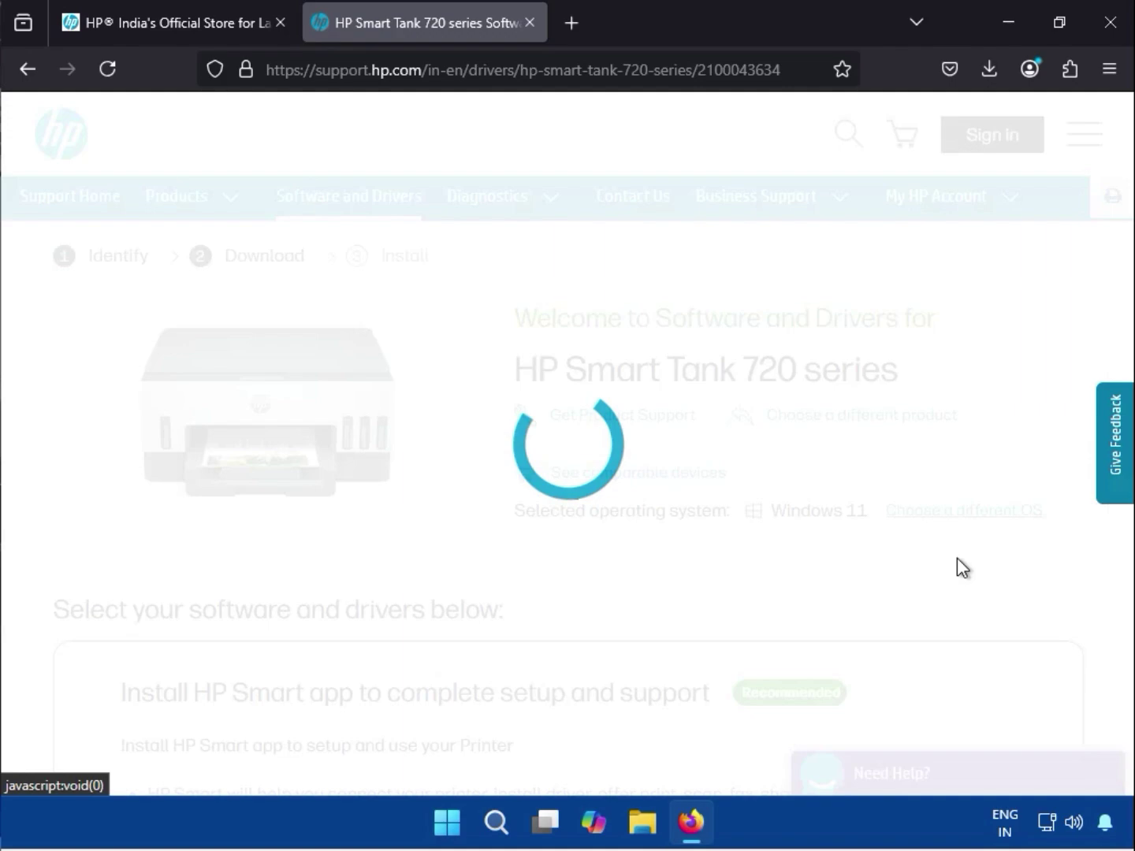
scroll(571, 683, "down", 2)
scroll(571, 684, "down", 3)
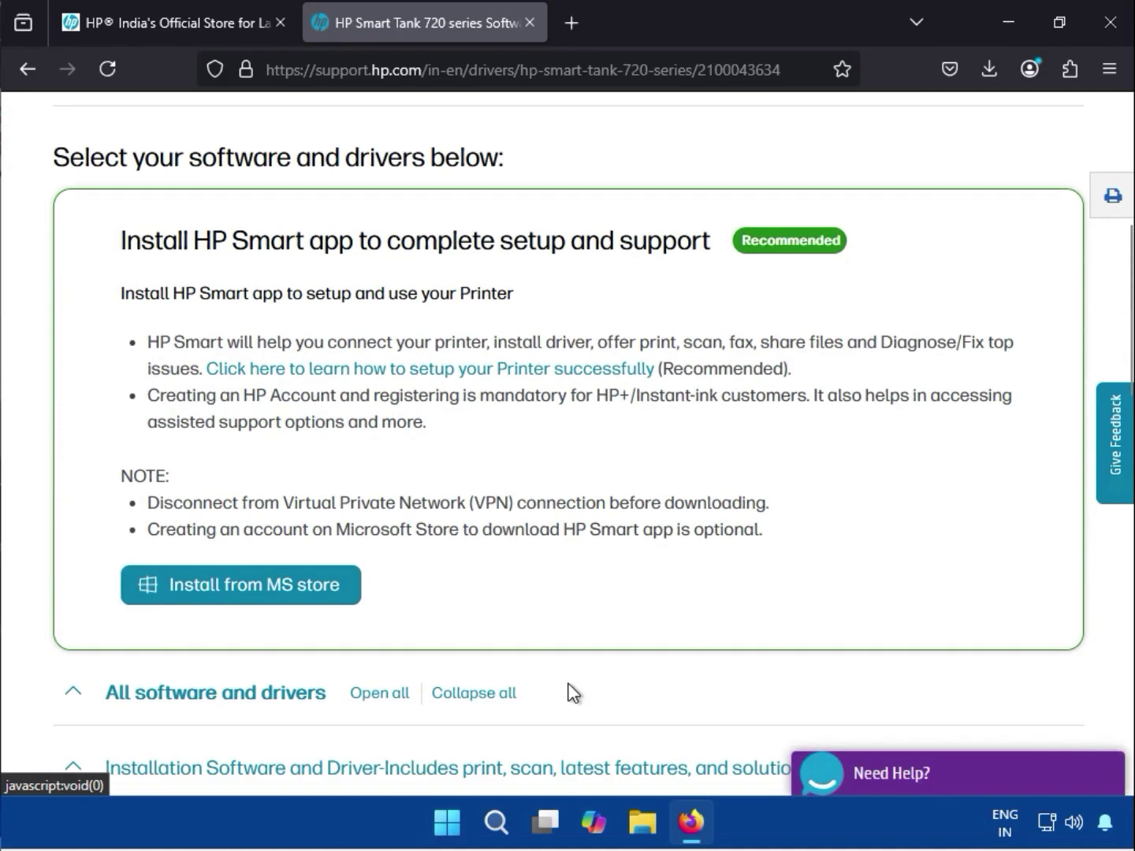
scroll(568, 691, "down", 2)
scroll(568, 691, "down", 2)
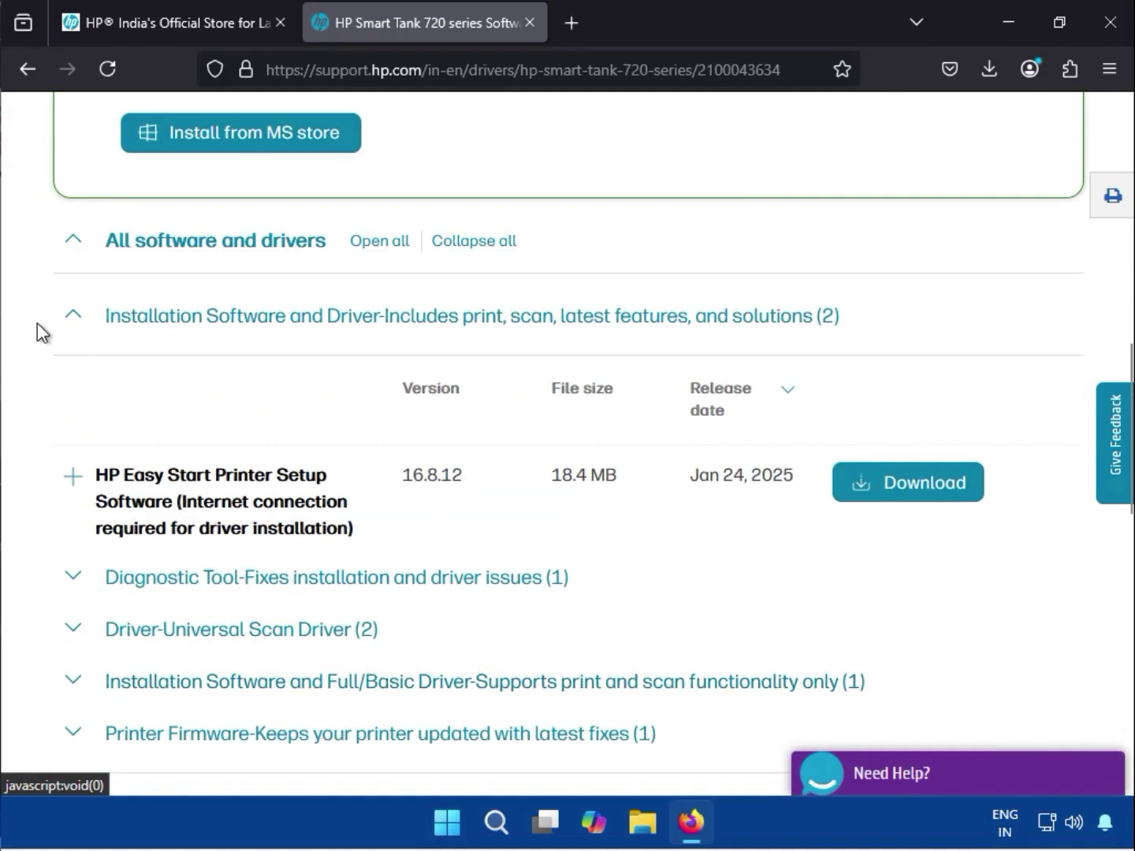
Collapse Installation Software and Driver, then expand and collapse the Update (1) section.
left_click(76, 317)
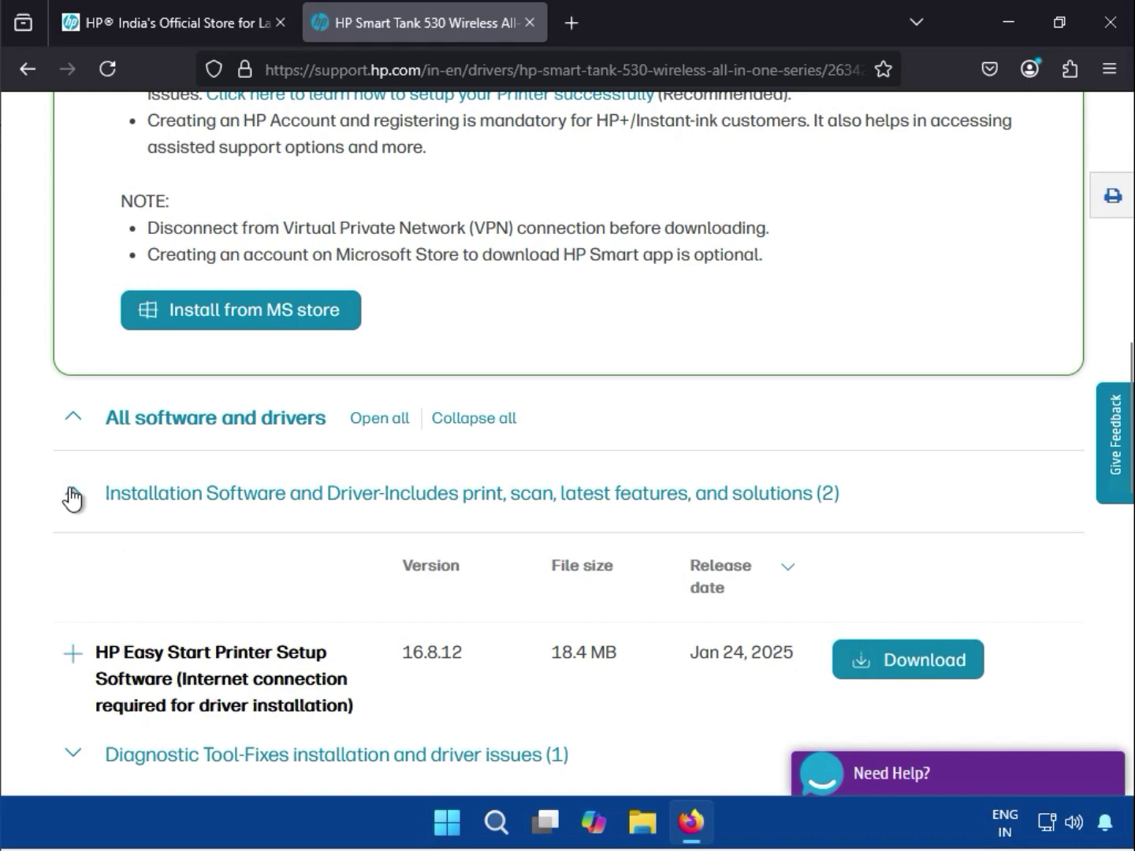
left_click(72, 496)
scroll(113, 519, "down", 3)
scroll(115, 506, "up", 2)
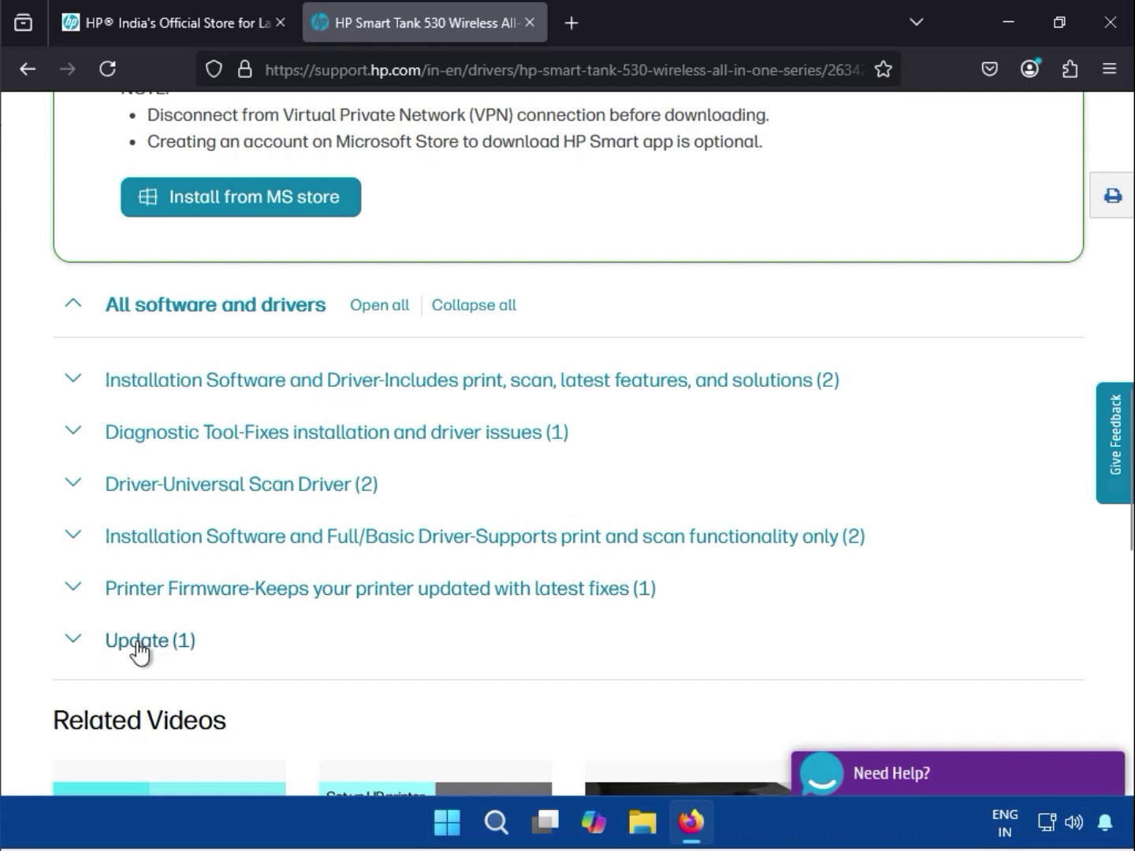
left_click(77, 645)
scroll(278, 657, "down", 3)
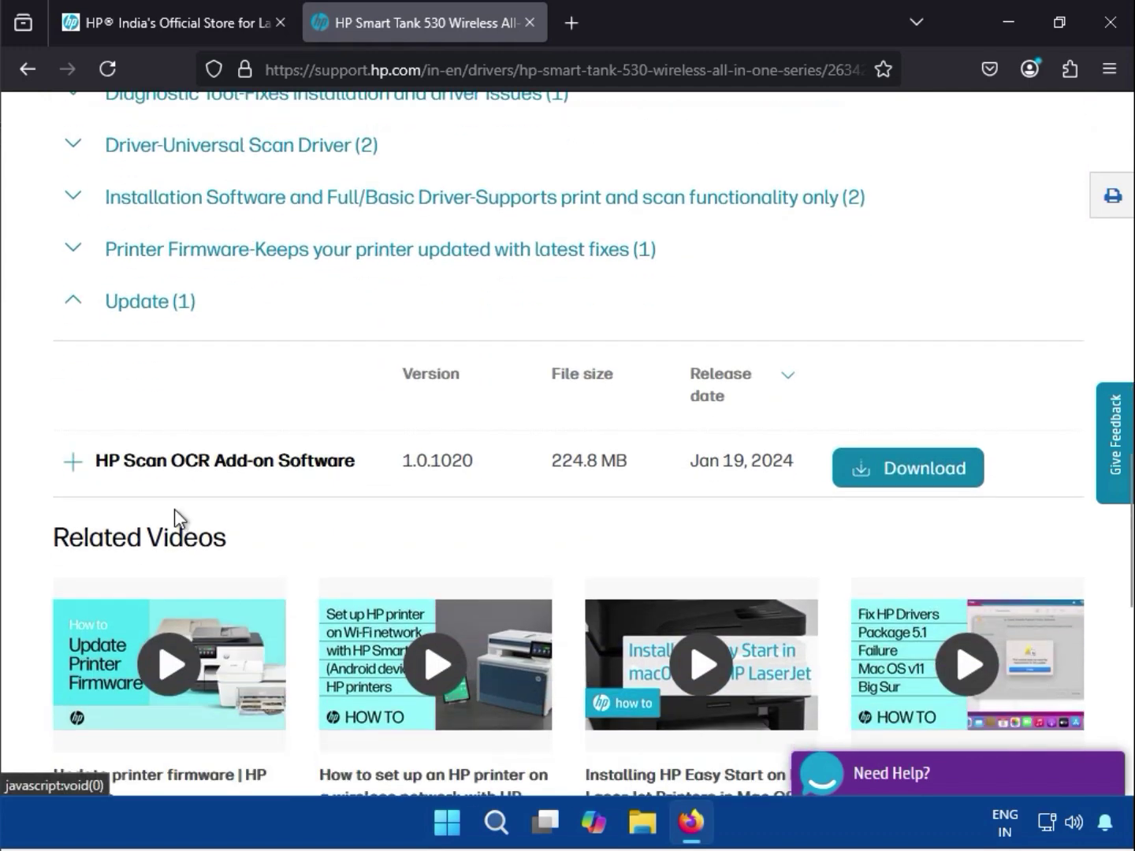
left_click_drag(168, 461, 328, 482)
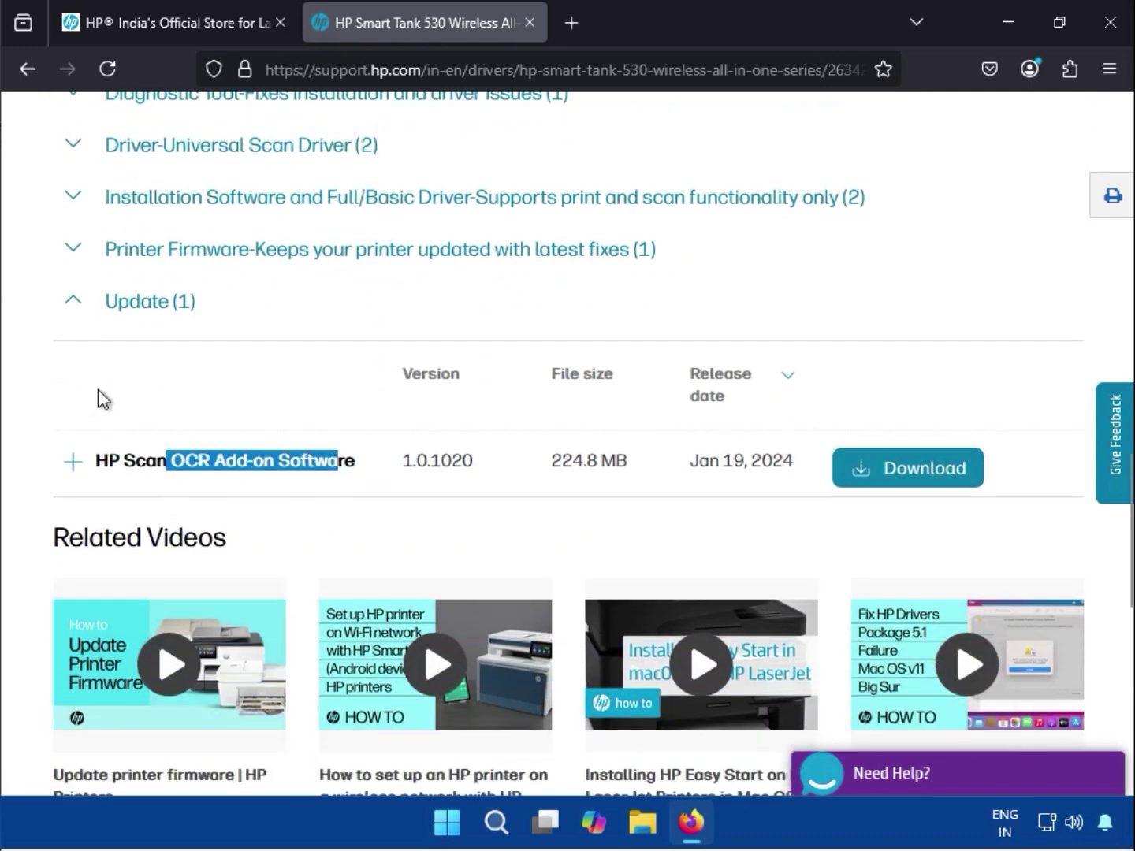
left_click(72, 302)
scroll(122, 399, "up", 1)
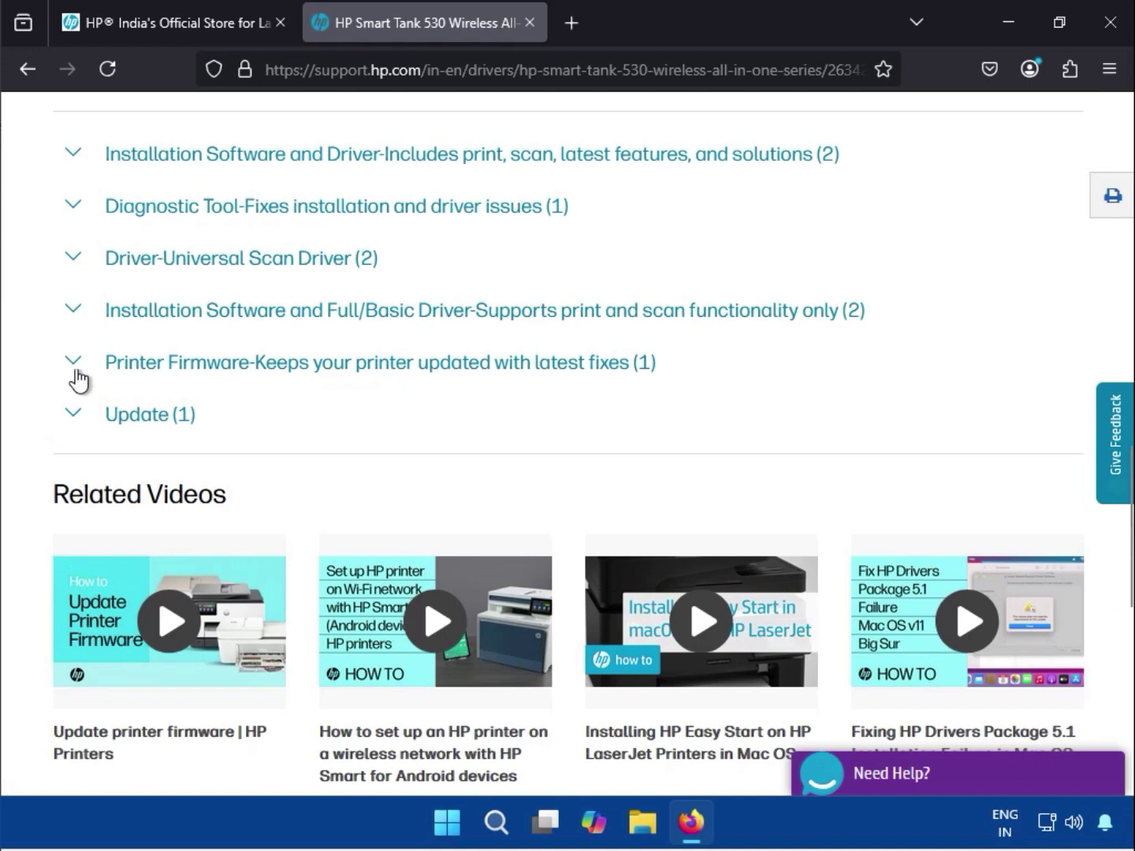
Expand and collapse the Printer Firmware, Full/Basic Driver and Universal Scan Driver sections.
left_click(75, 372)
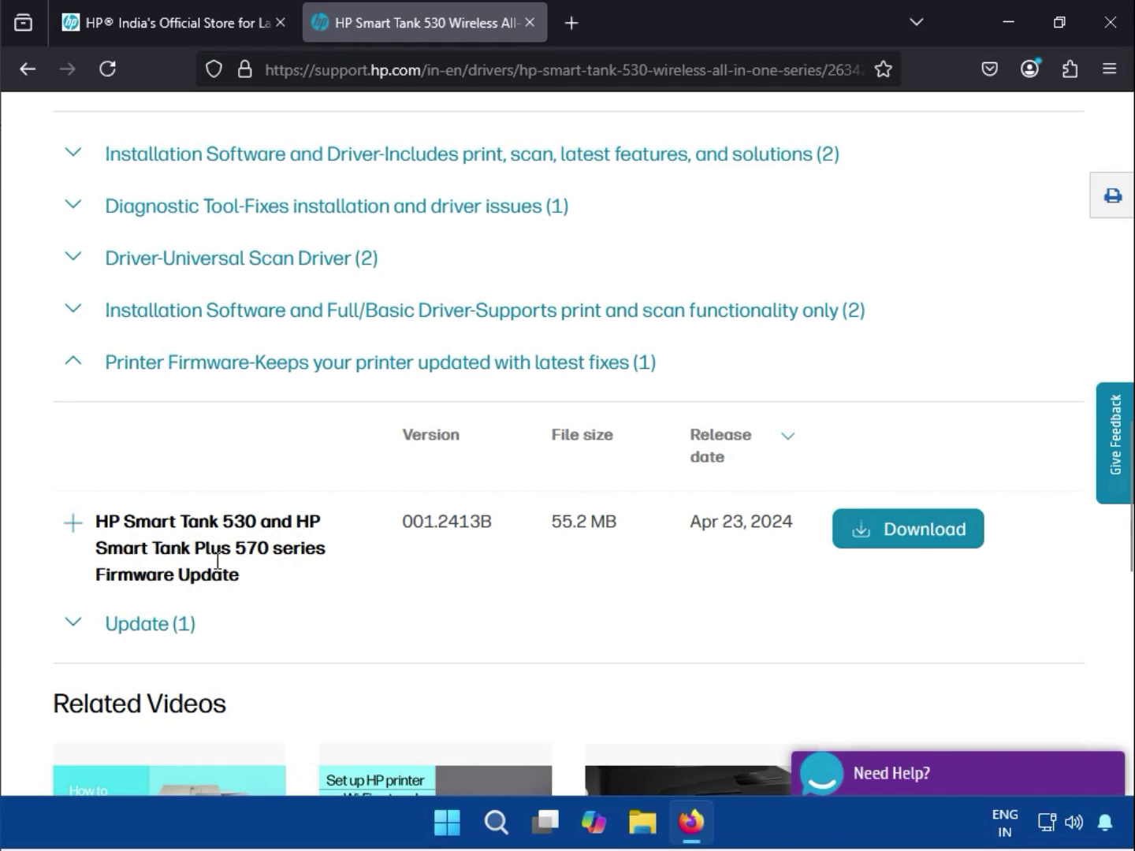
left_click_drag(238, 575, 78, 363)
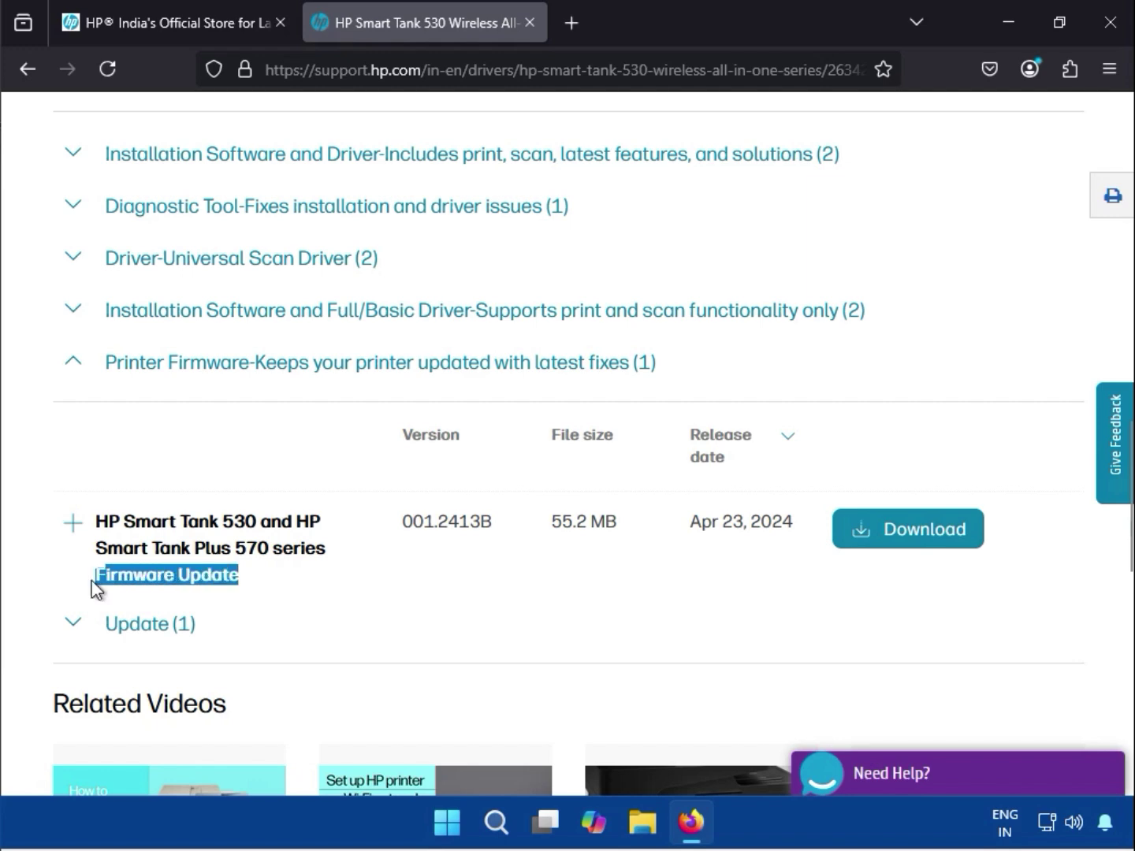
left_click(76, 363)
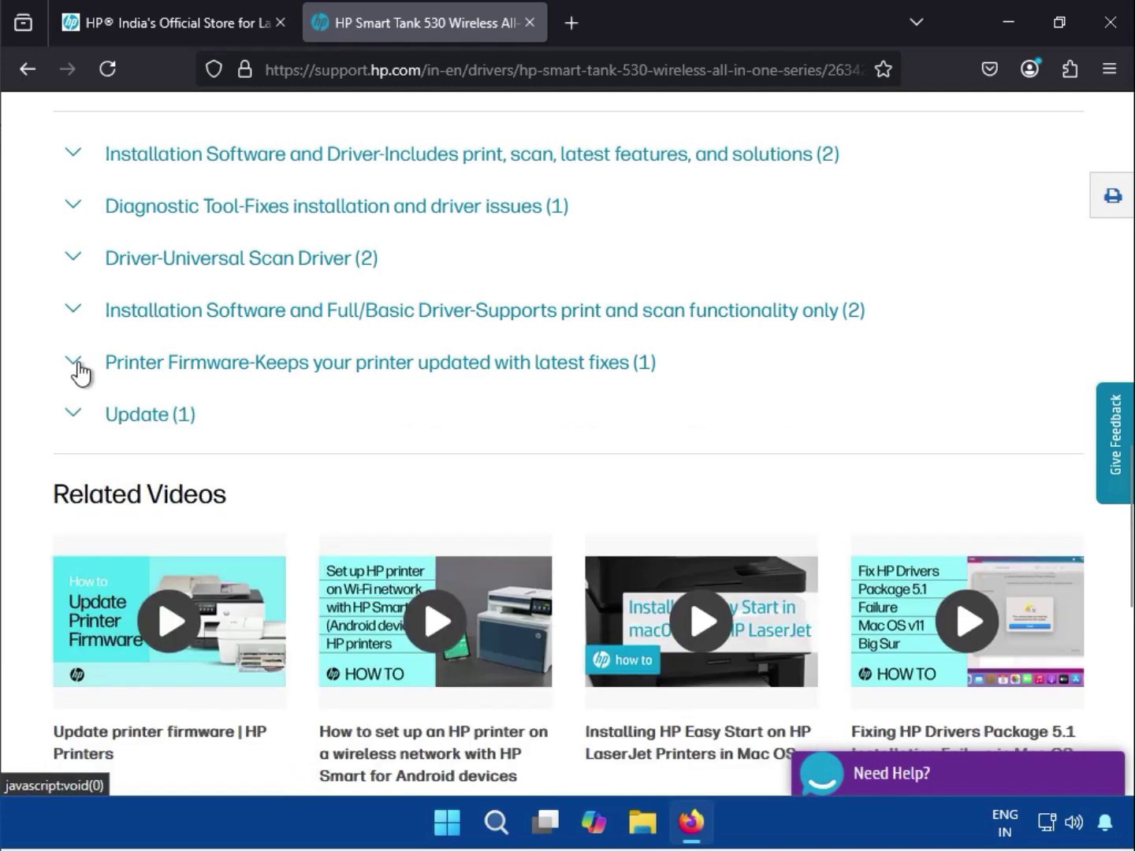
left_click(73, 310)
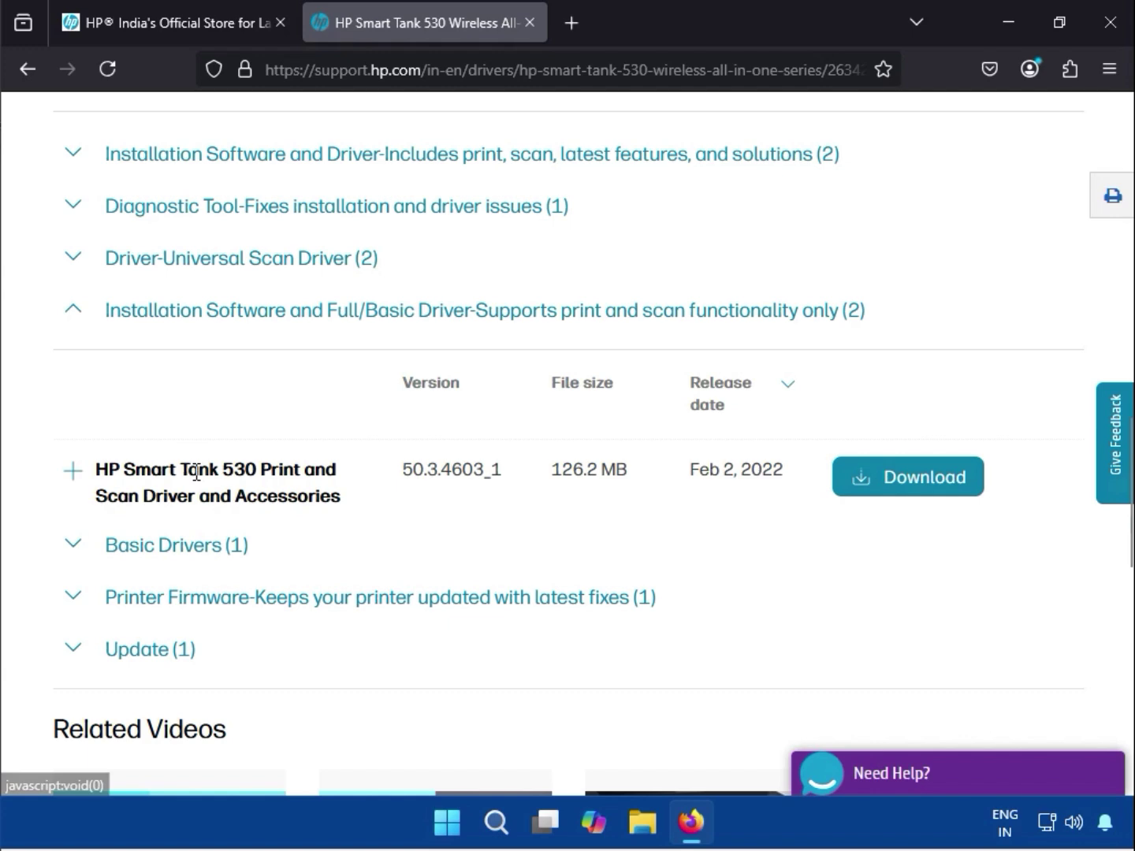
left_click_drag(158, 502, 220, 504)
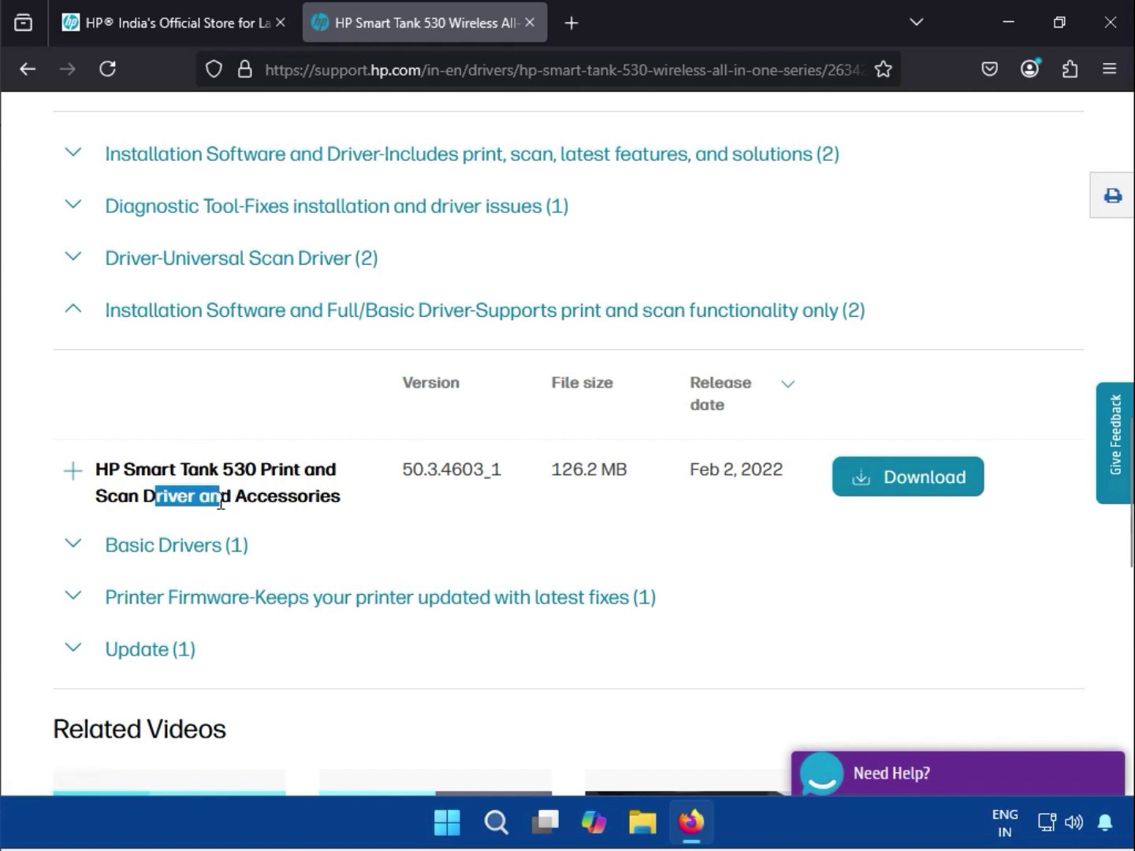
left_click(75, 312)
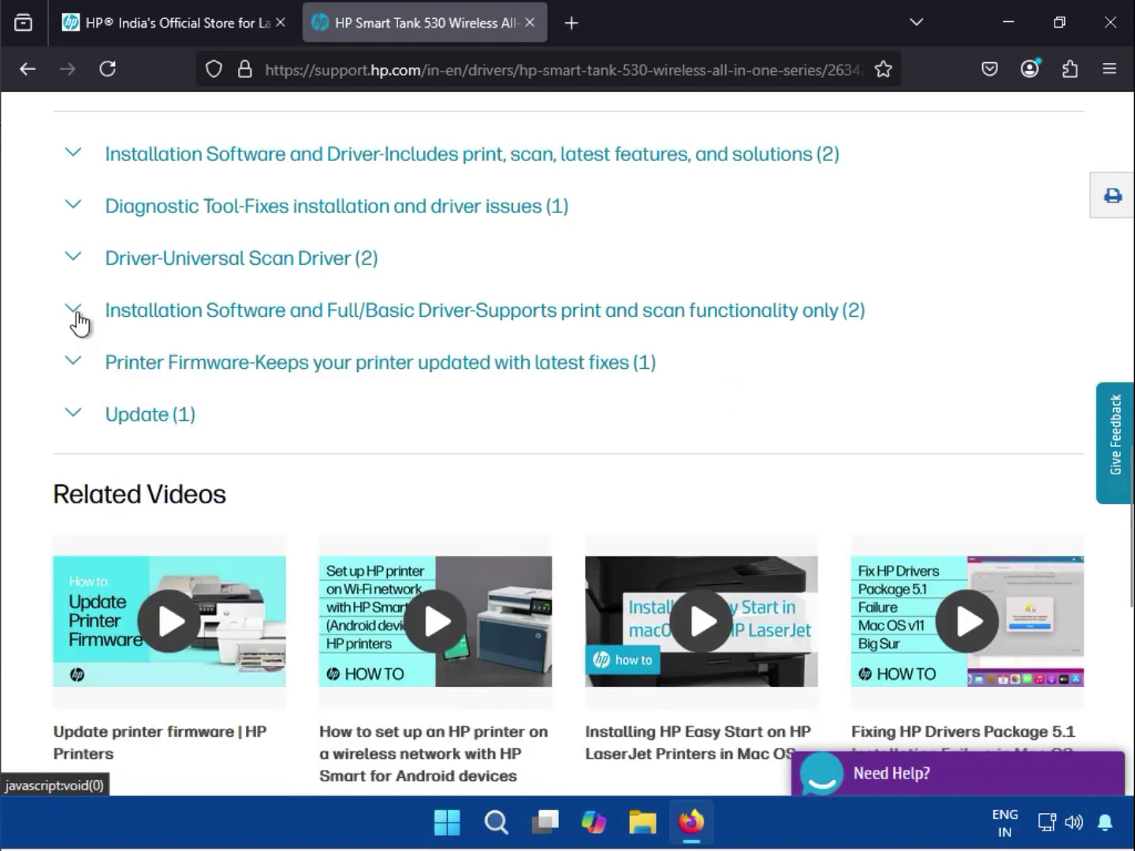
left_click(80, 265)
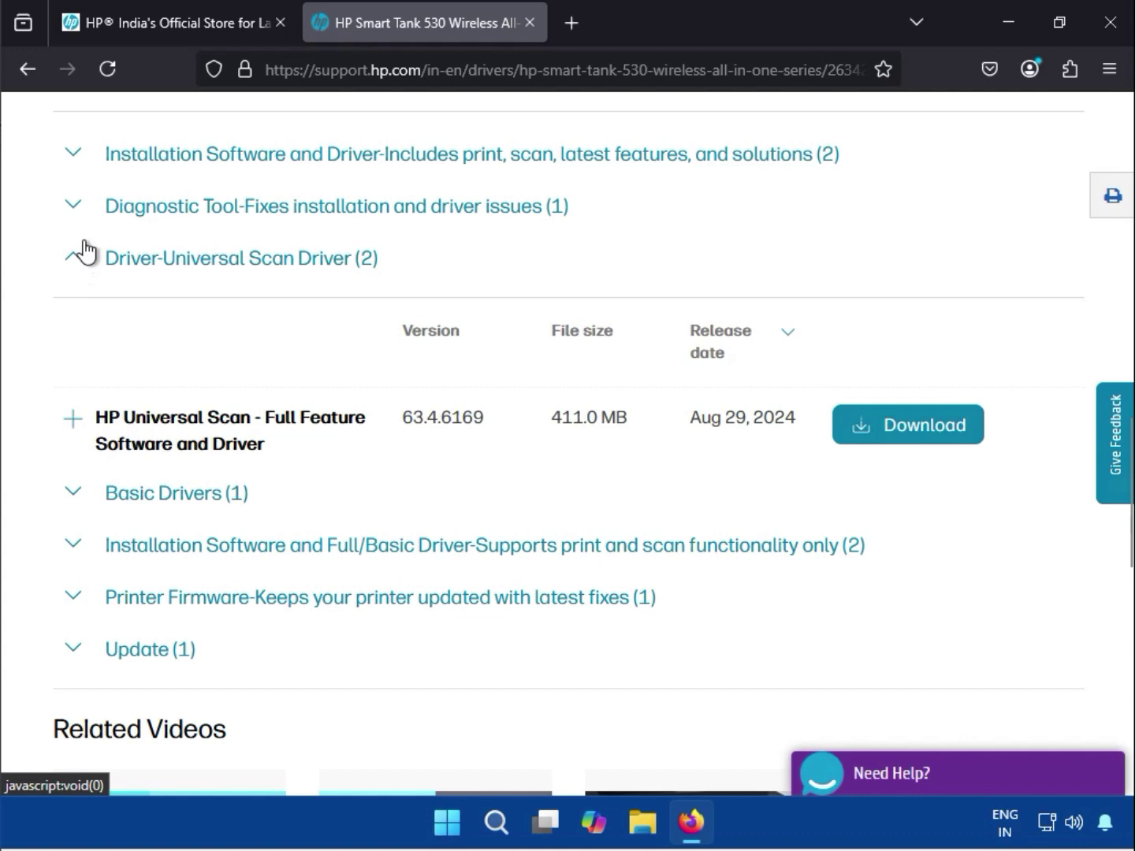
left_click(83, 253)
Browse Diagnostic Tool downloads, then expand Installation Software and Driver to show HP Easy Start 16.8.12.
left_click(82, 208)
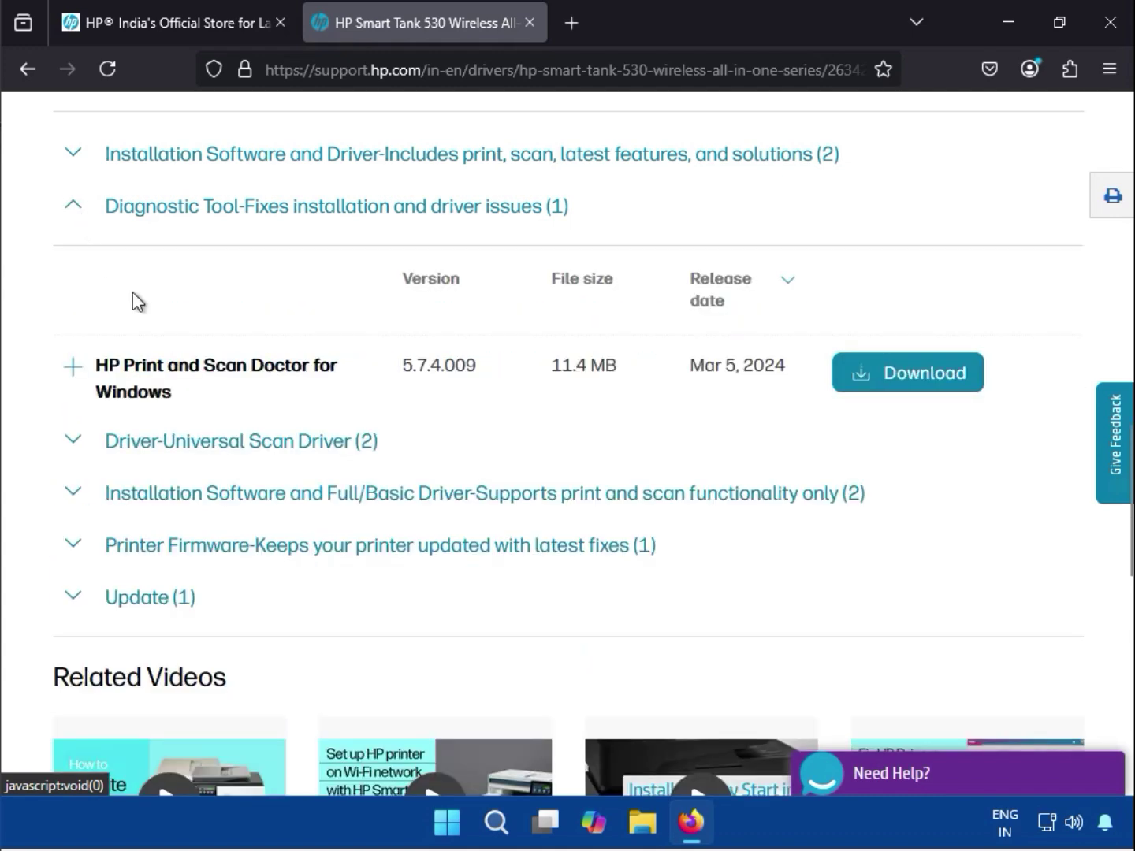
left_click_drag(182, 374, 194, 402)
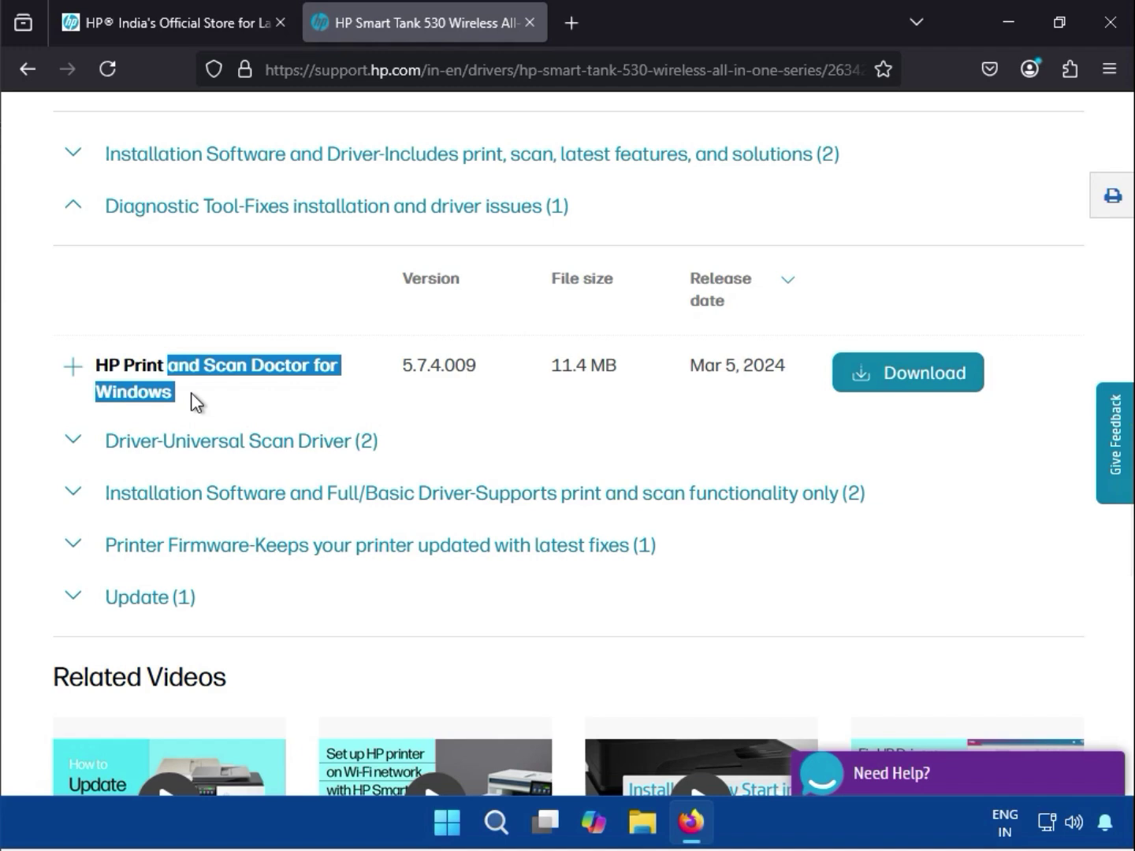
scroll(133, 390, "up", 2)
left_click(77, 321)
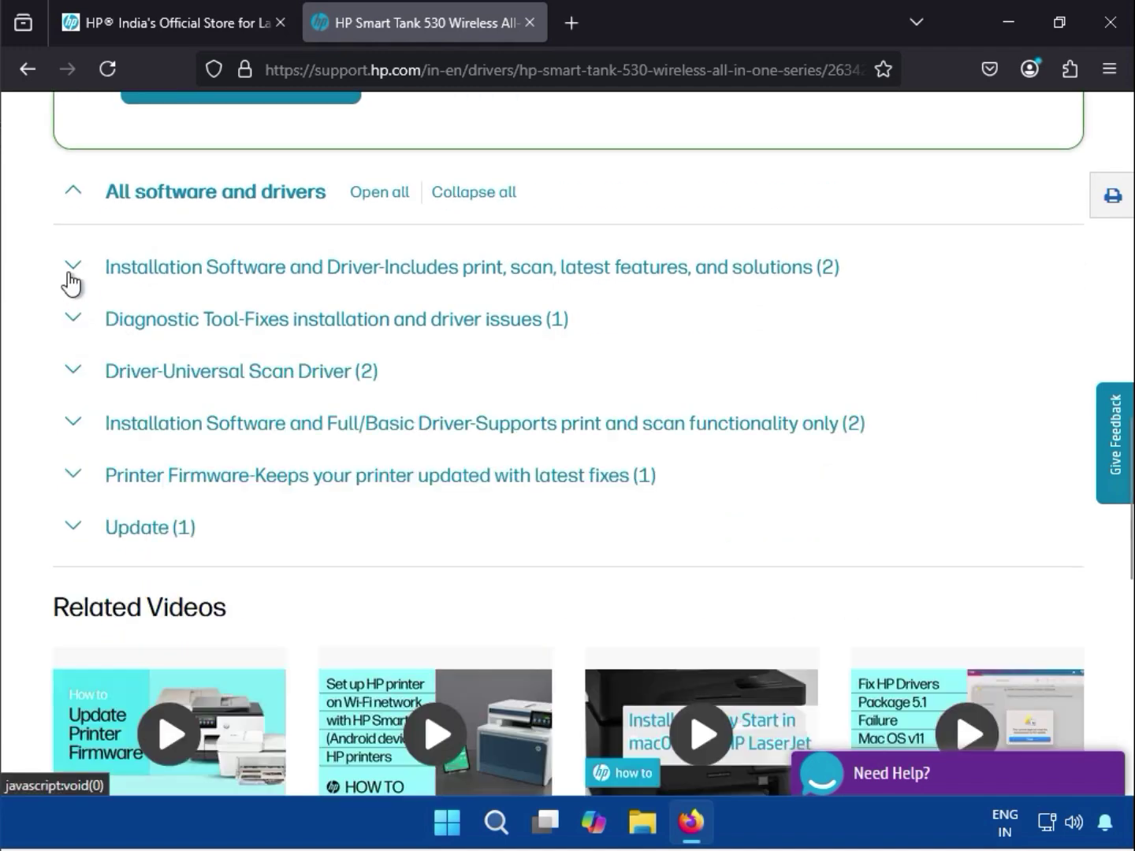
left_click(71, 277)
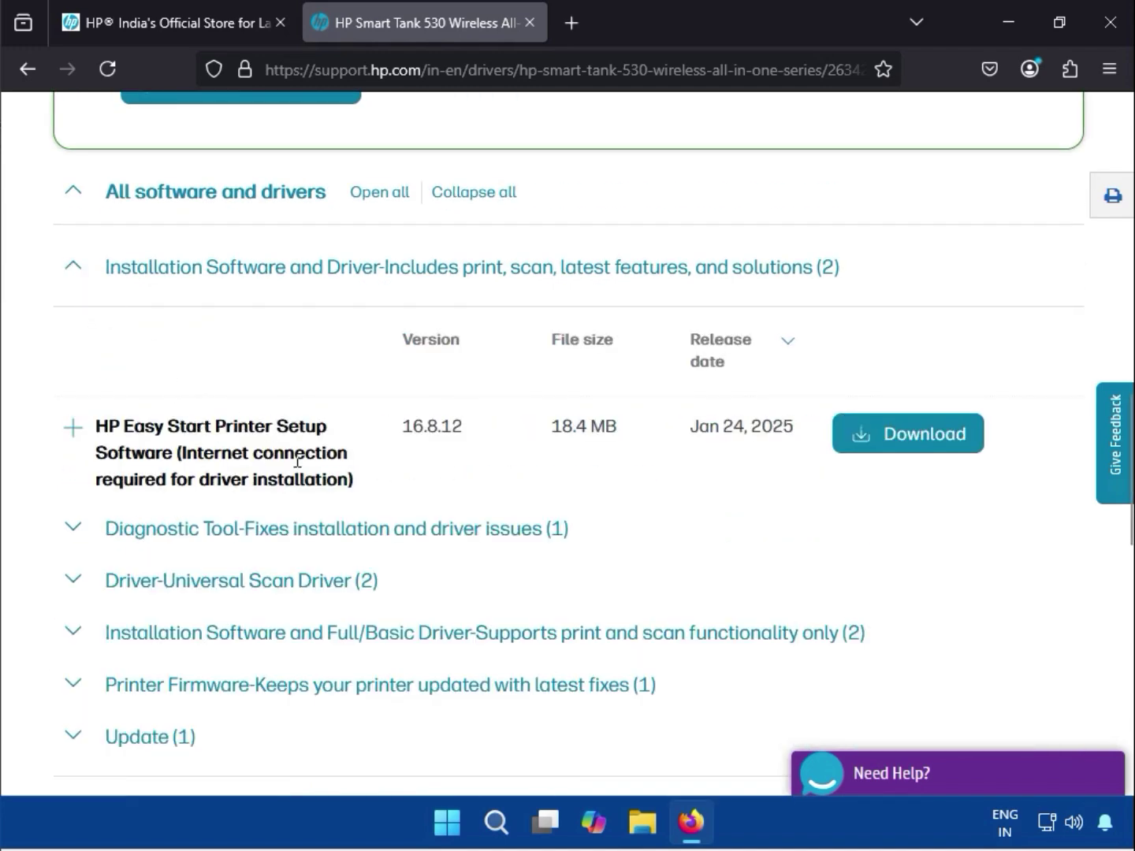
mouse_move(181, 450)
left_mouse_down()
mouse_move(226, 476)
mouse_move(362, 490)
left_mouse_up()
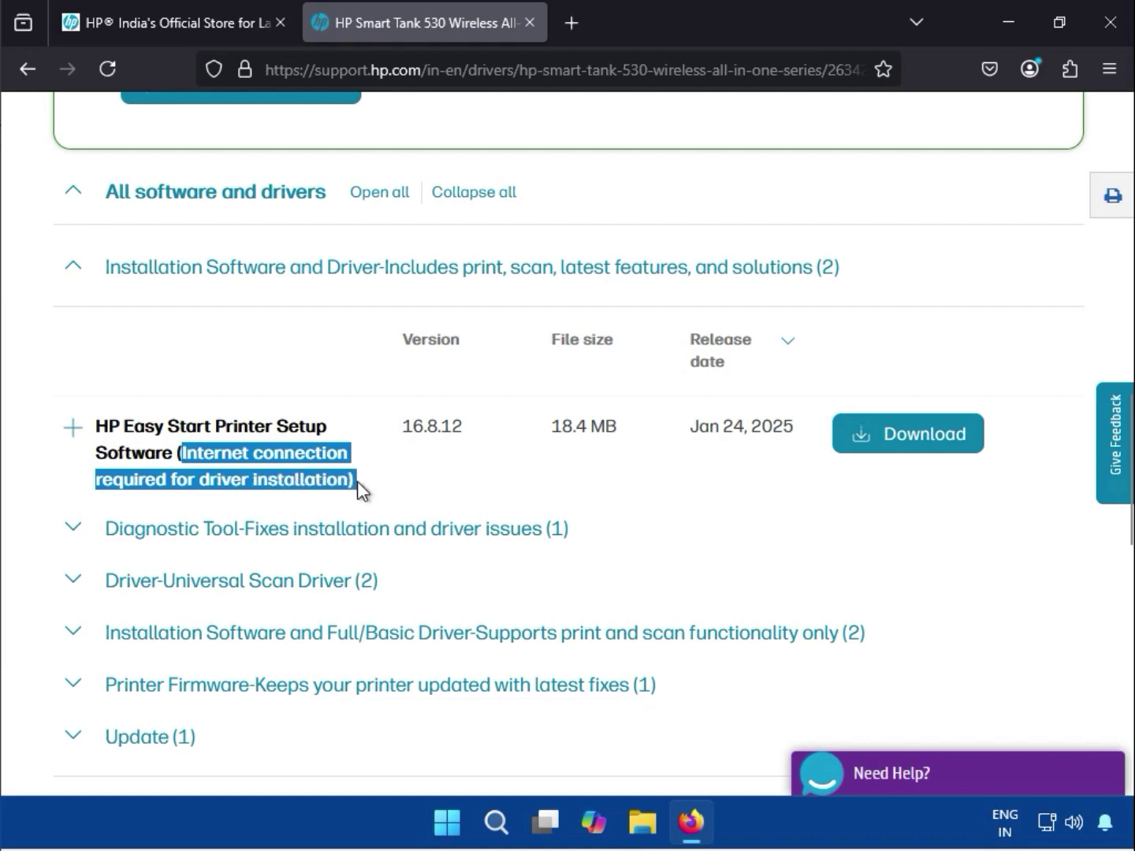
Download HP Easy Start 16.8.12 and run it from the Firefox downloads panel.
left_click(247, 465)
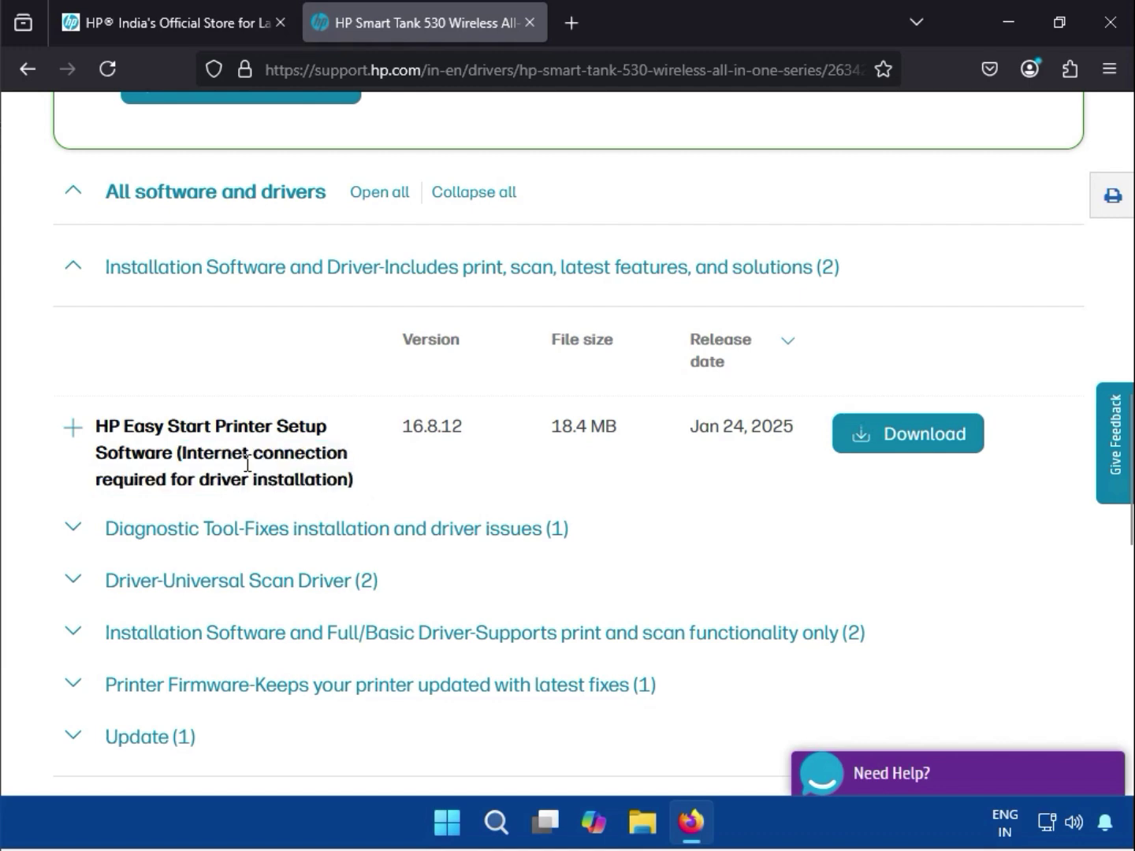
left_click(907, 448)
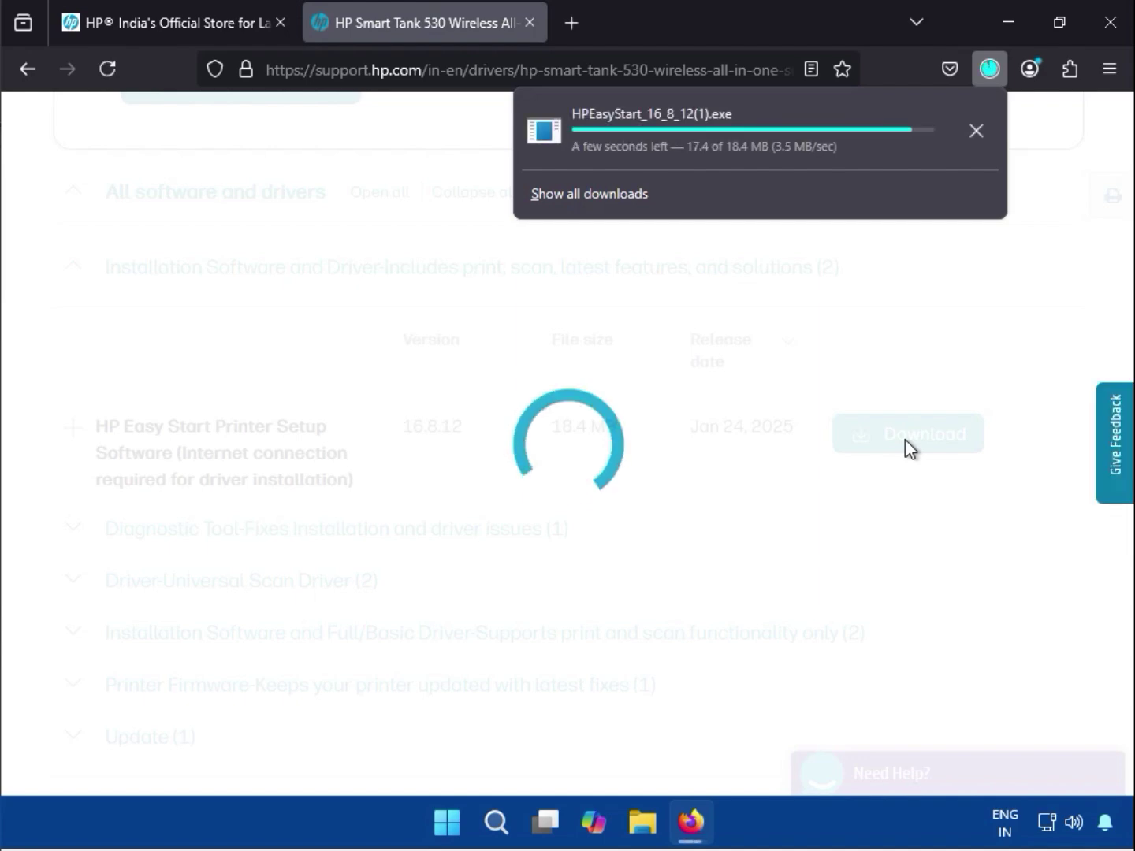
left_click(655, 133)
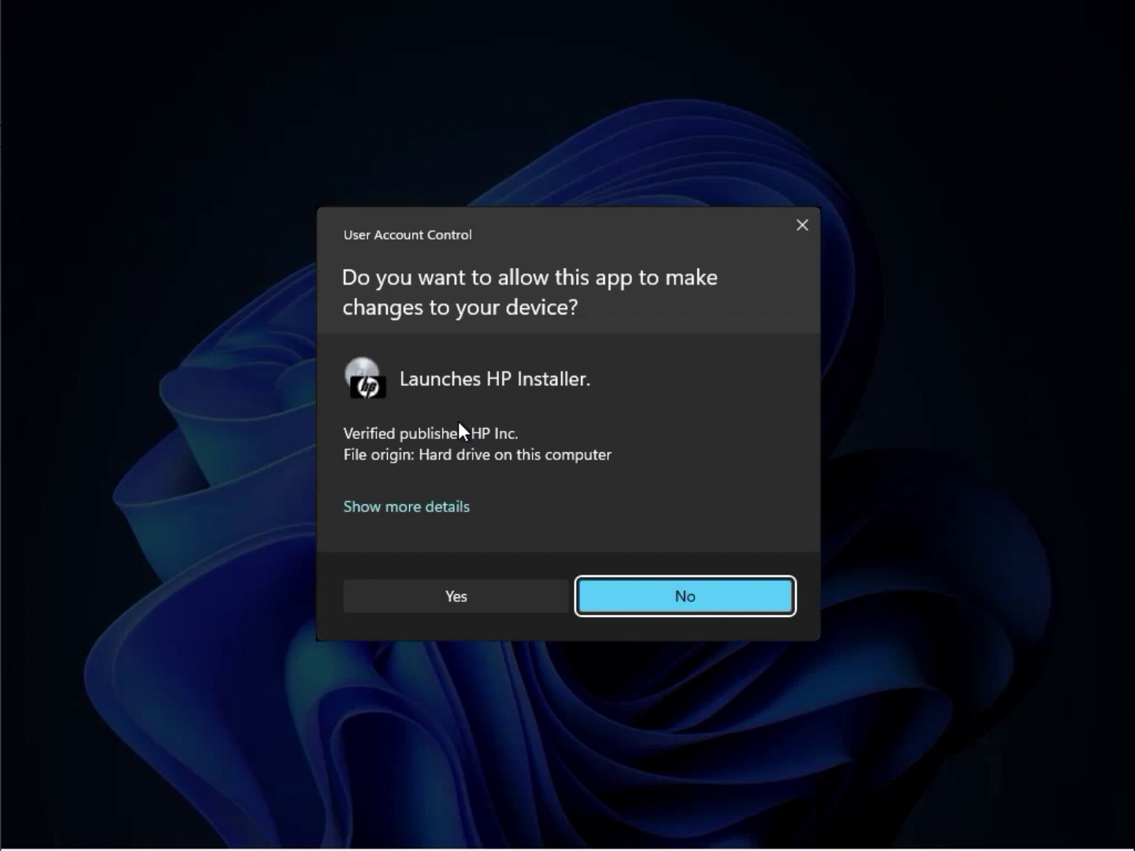
Answer Yes in User Account Control to let the HP Installer make changes.
left_click(513, 600)
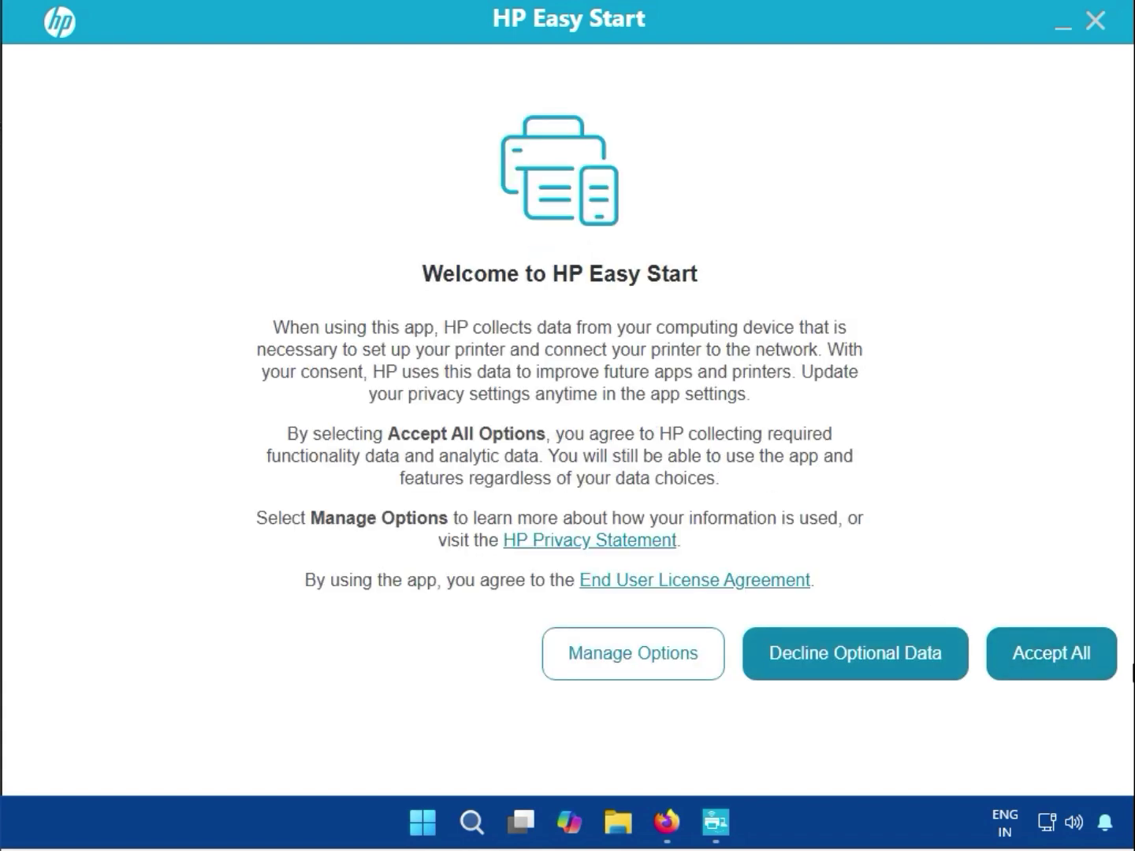
Accept all data collection options and continue past the connection checklist.
left_click(1061, 656)
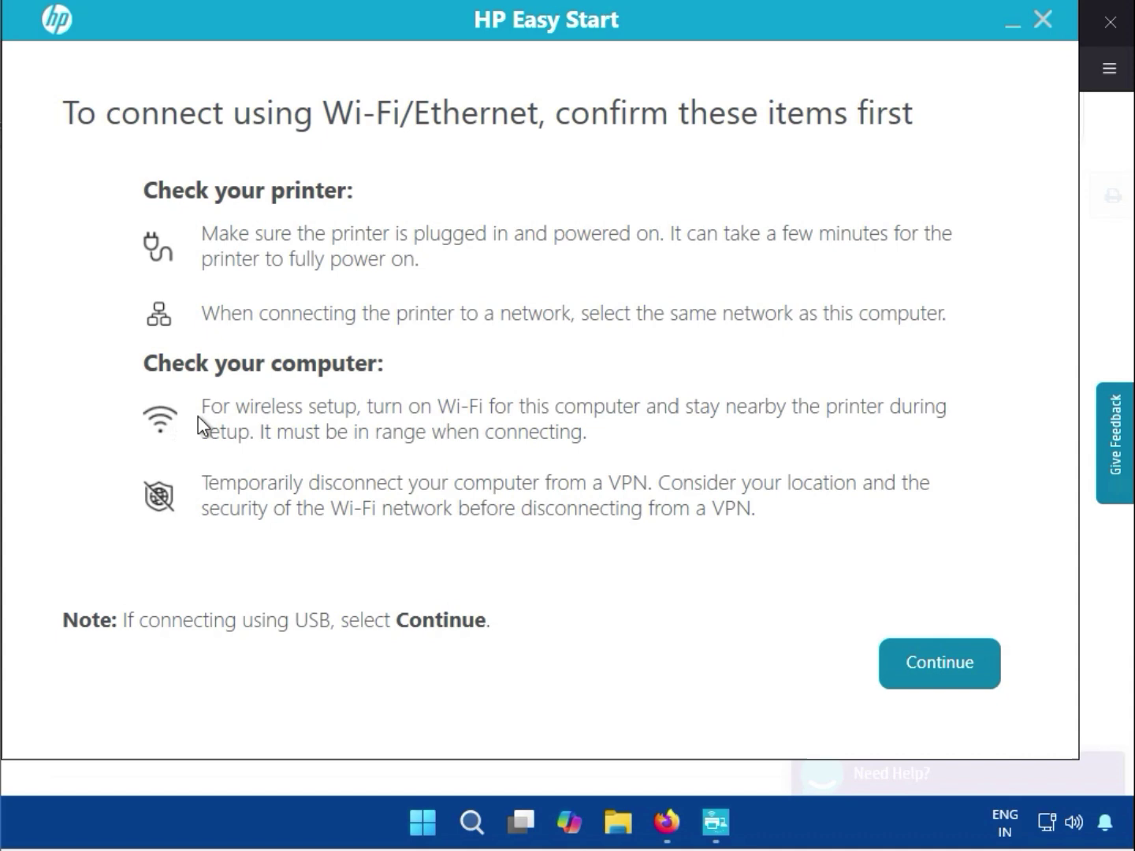
left_click(936, 683)
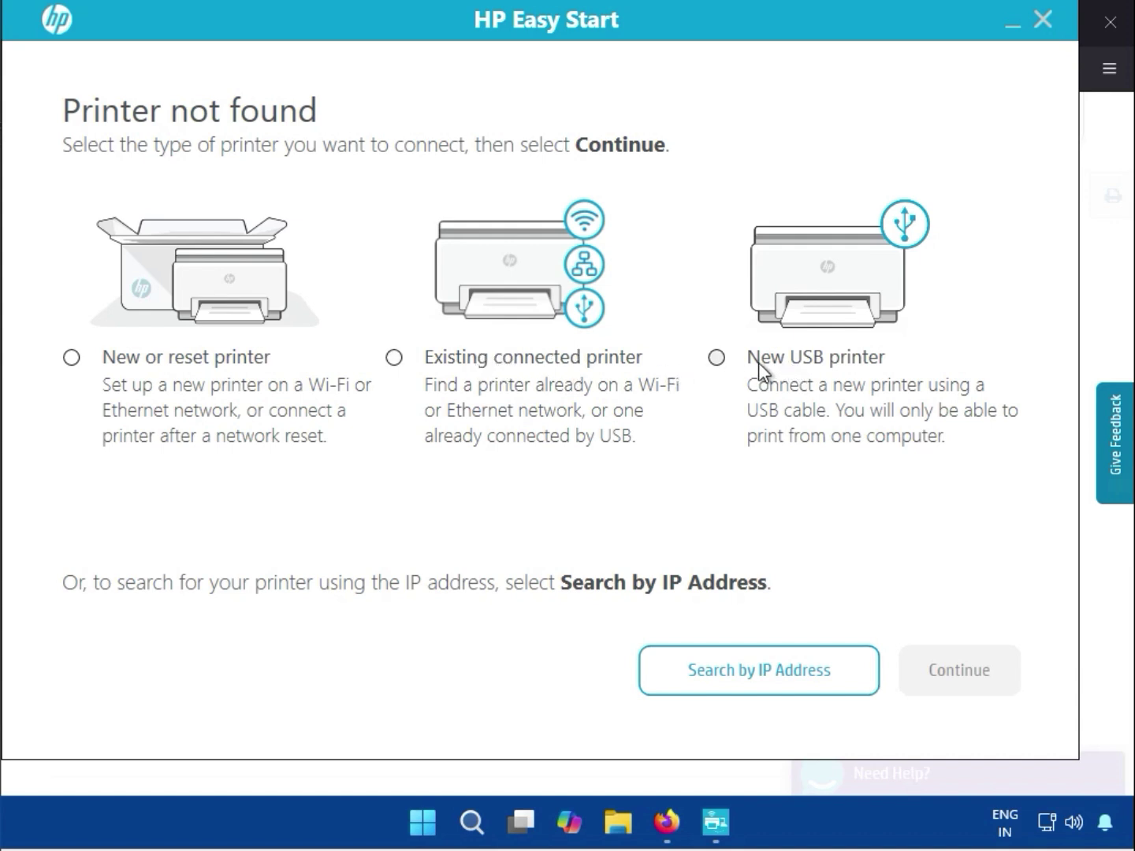
Attempt a New USB printer connection and dismiss the 'Printer not found using USB' error.
left_click(717, 358)
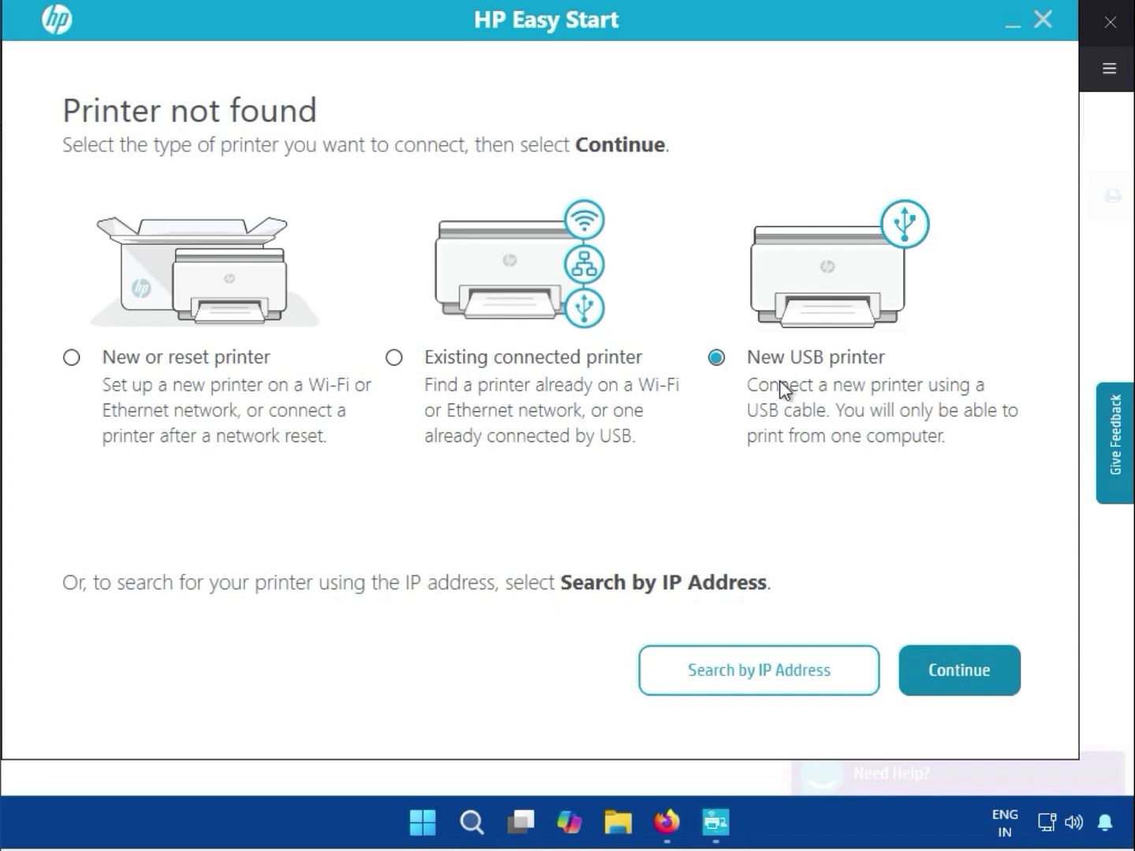
left_click(971, 679)
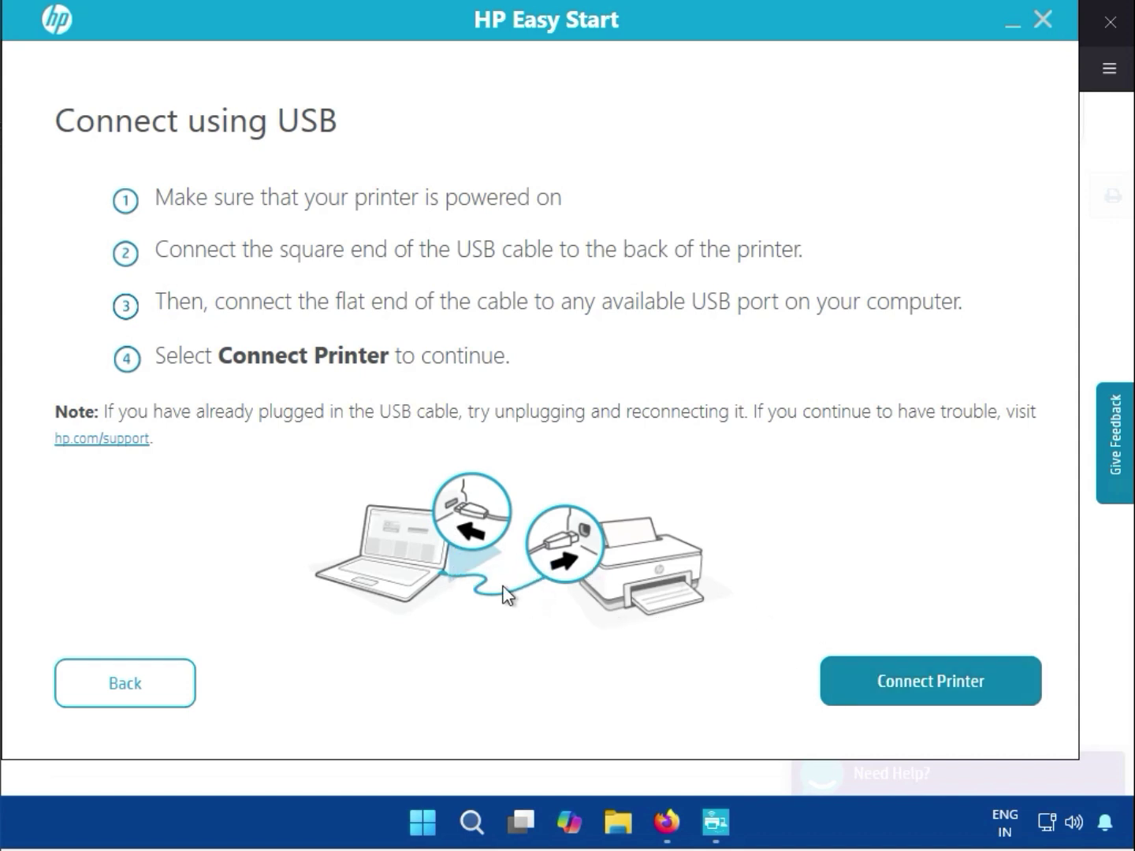
left_click(919, 670)
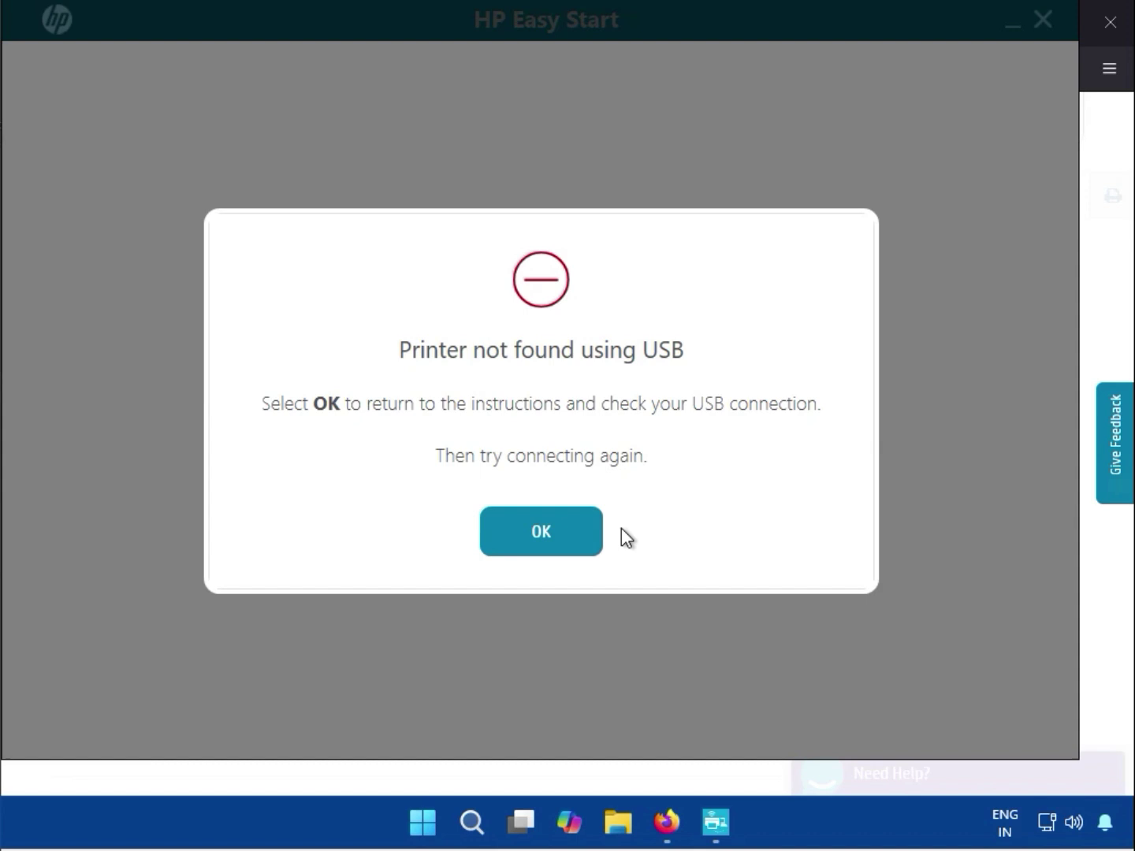
left_click(565, 527)
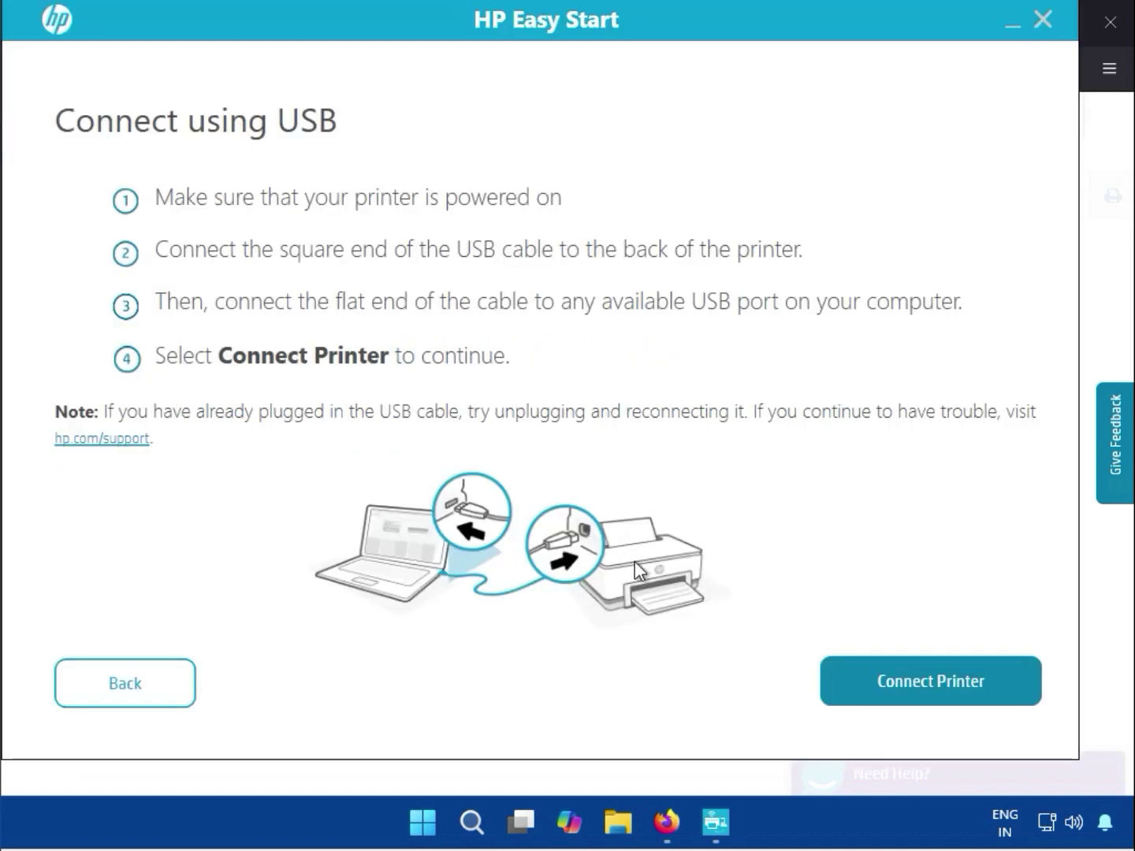
Try the Existing connected printer route, which only offers an IP search, then return to printer types.
left_click(132, 668)
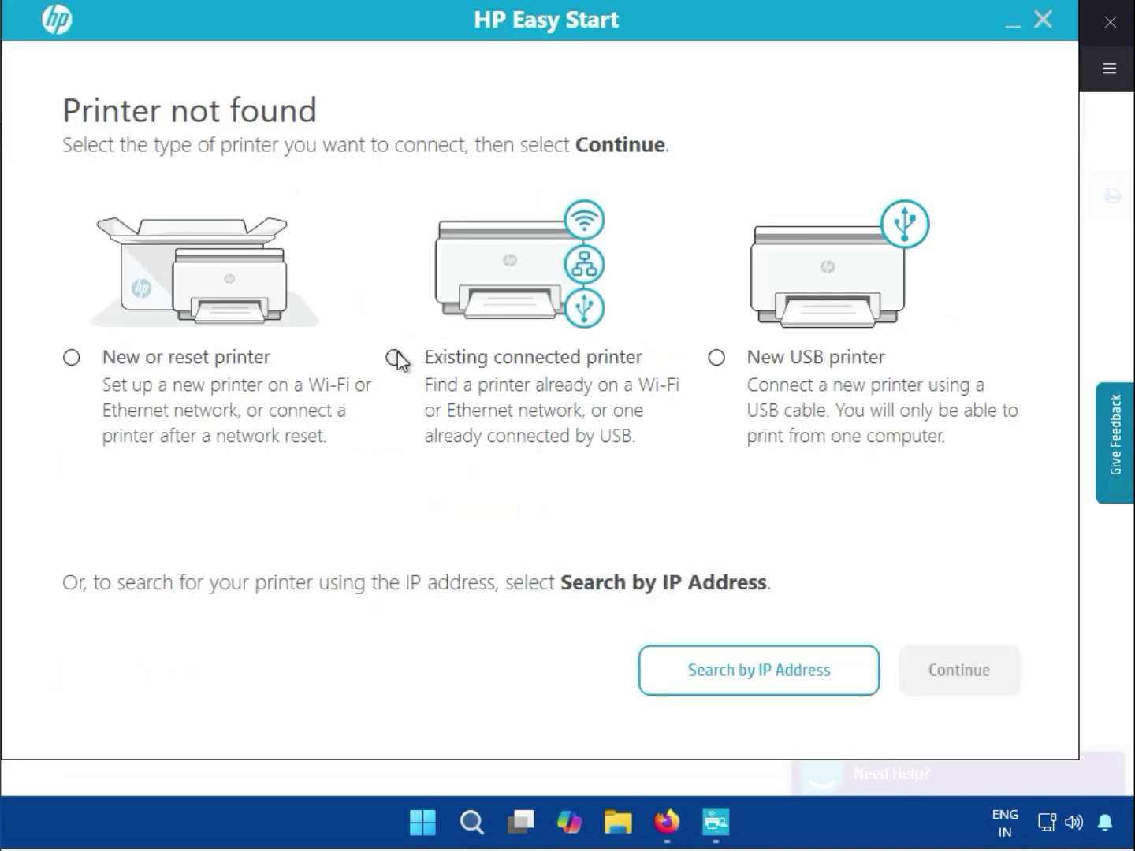
left_click(396, 355)
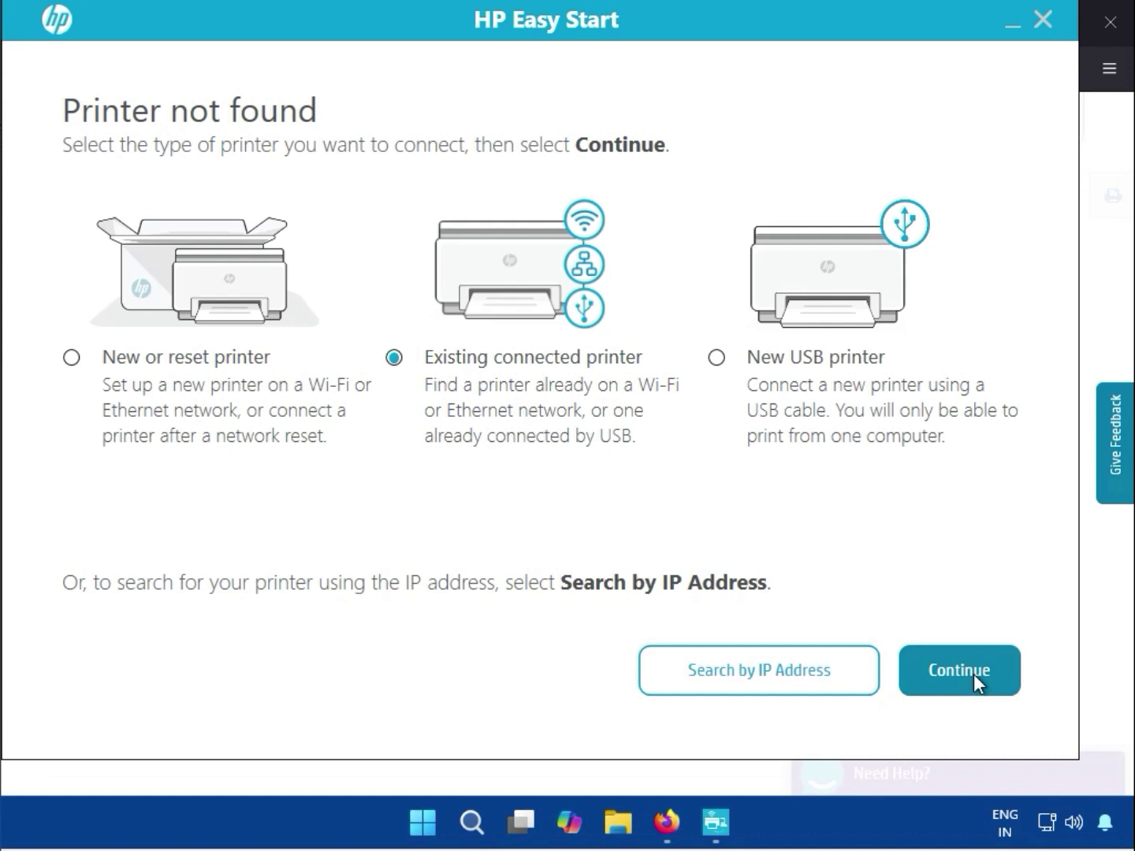
left_click(740, 683)
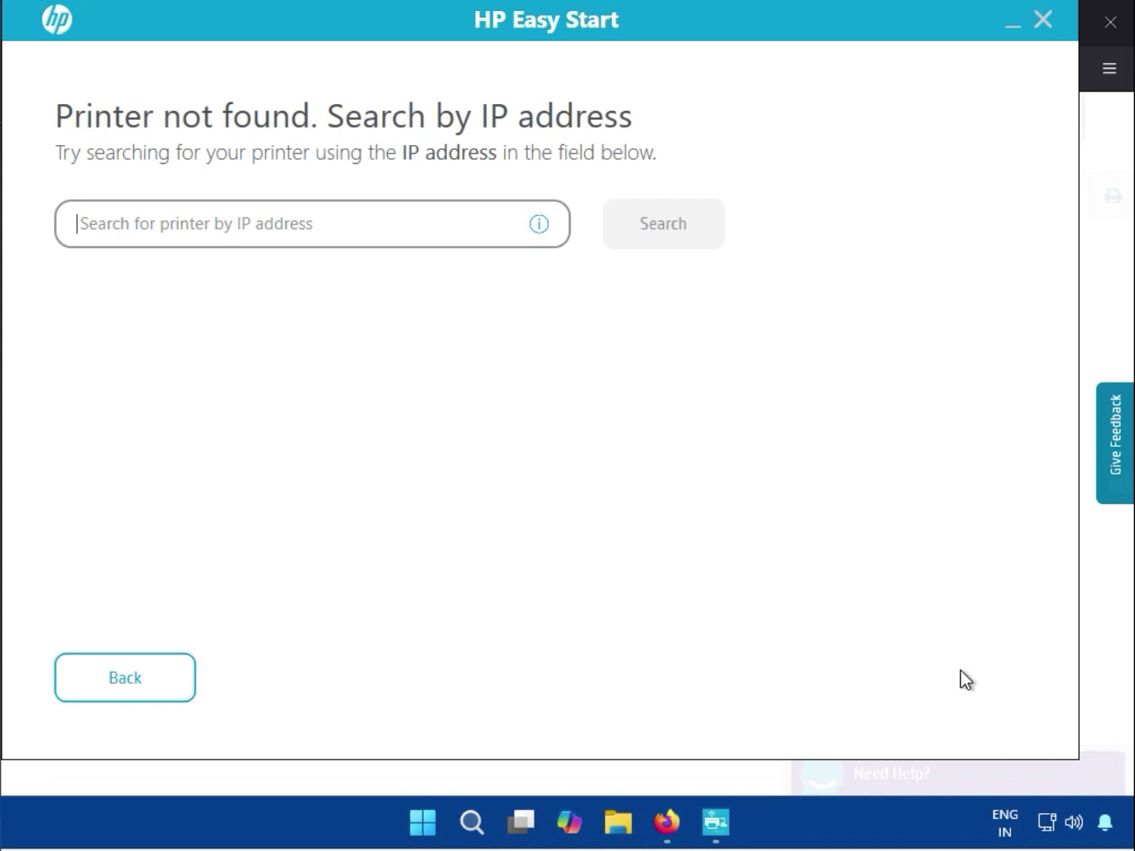
left_click(119, 671)
Choose New or reset printer and view the Wireless network setup instructions.
left_click(112, 358)
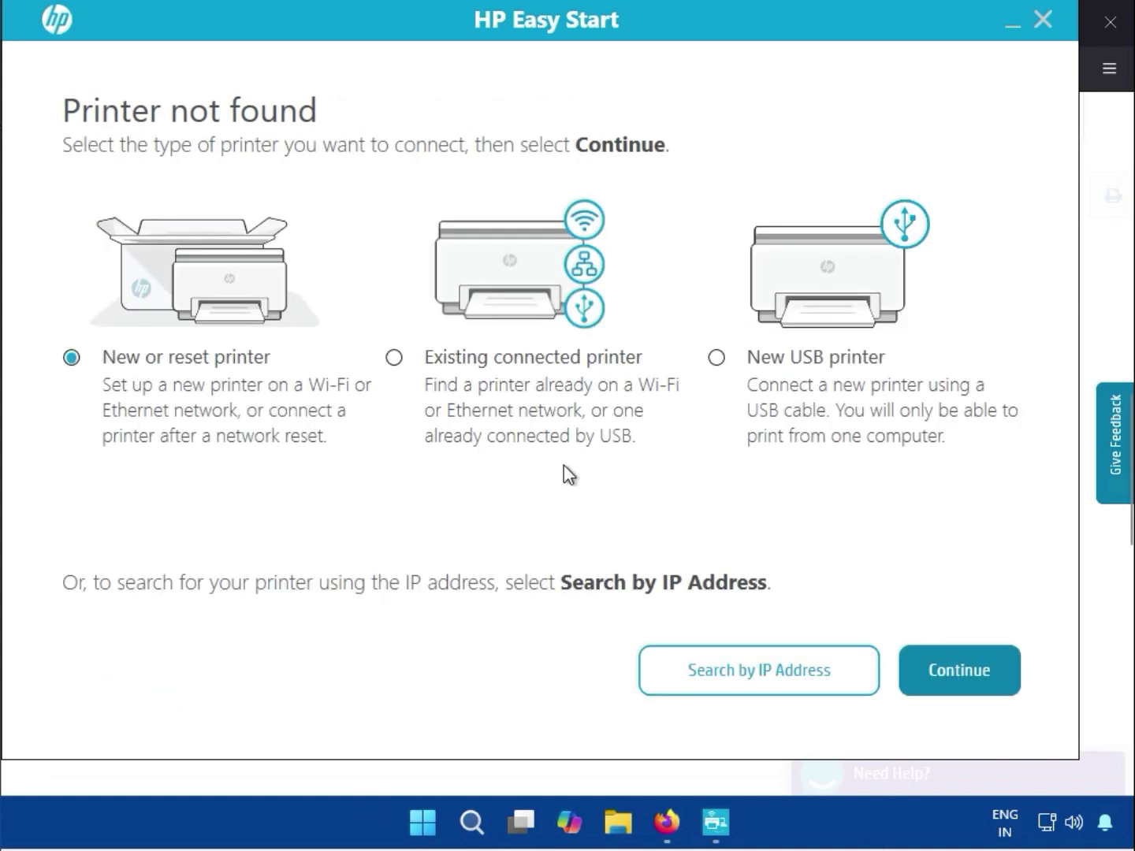
left_click(986, 683)
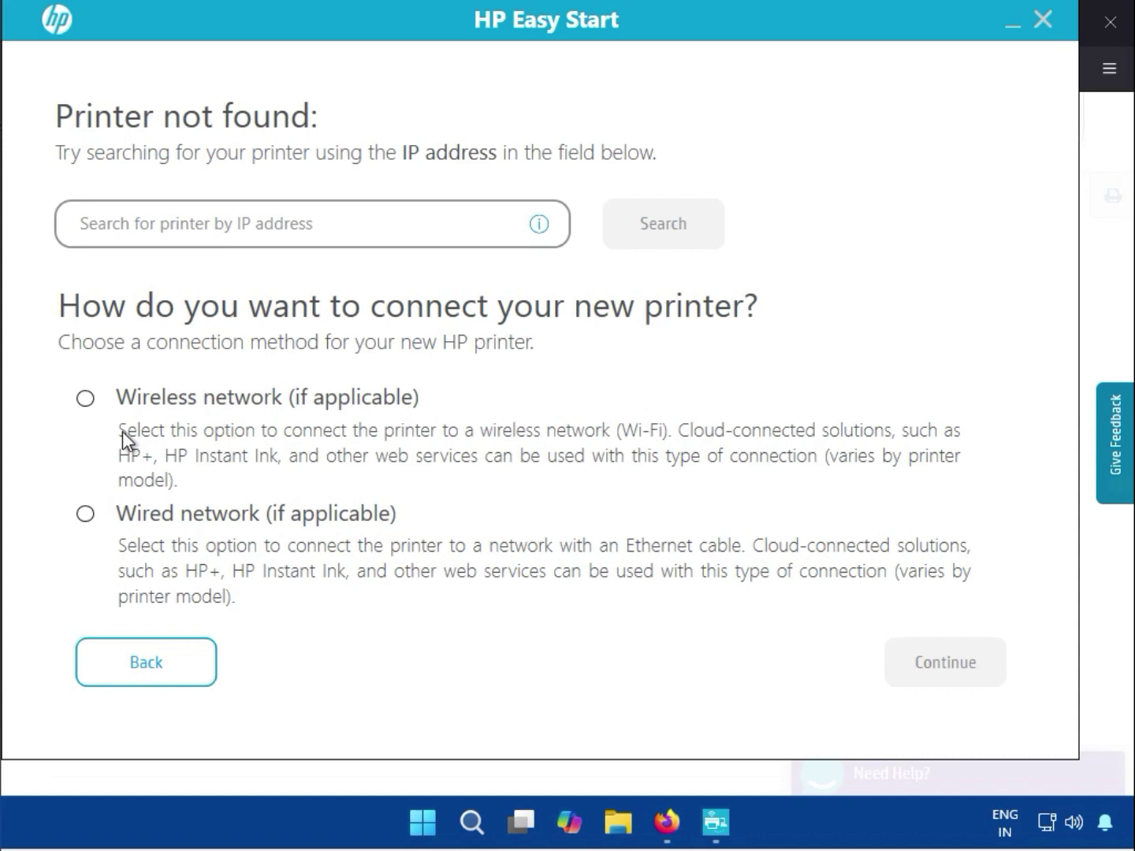
left_click(85, 399)
left_click(932, 666)
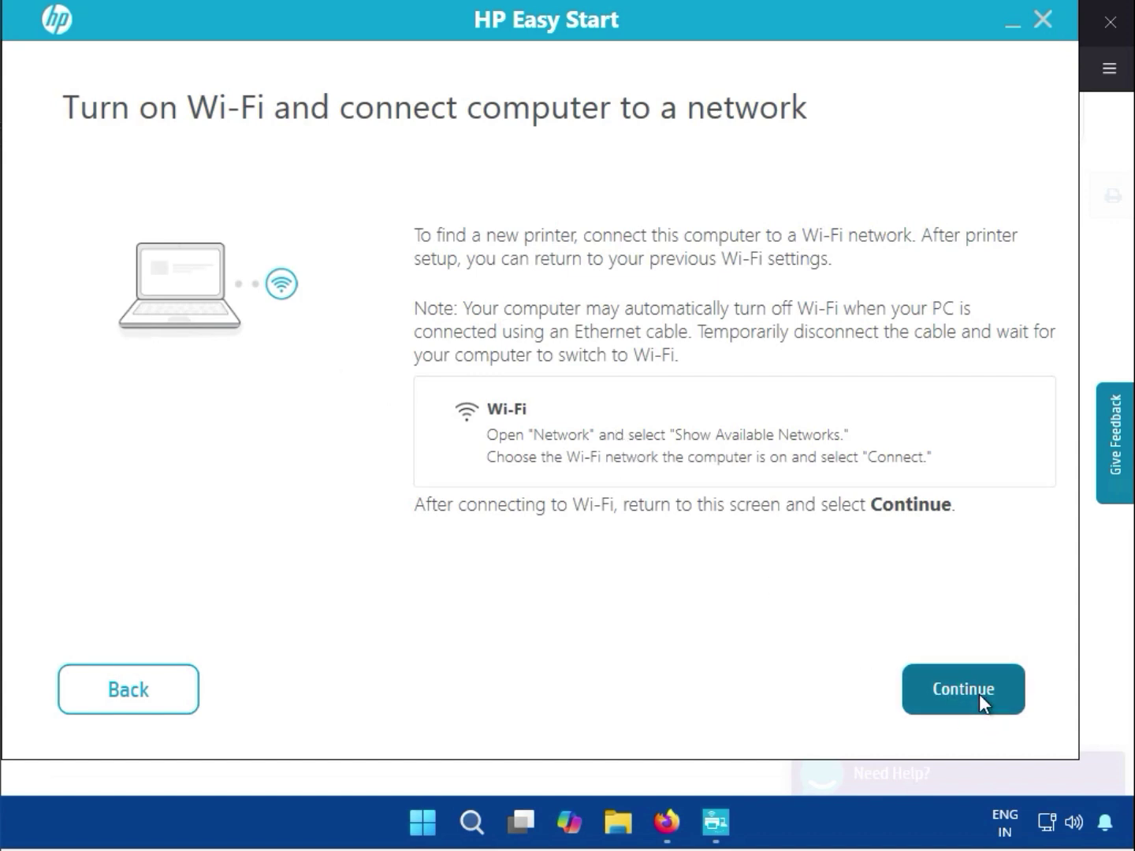
Go back from the Wi-Fi instructions and pick a Wired network connection instead.
left_click(114, 670)
left_click(92, 514)
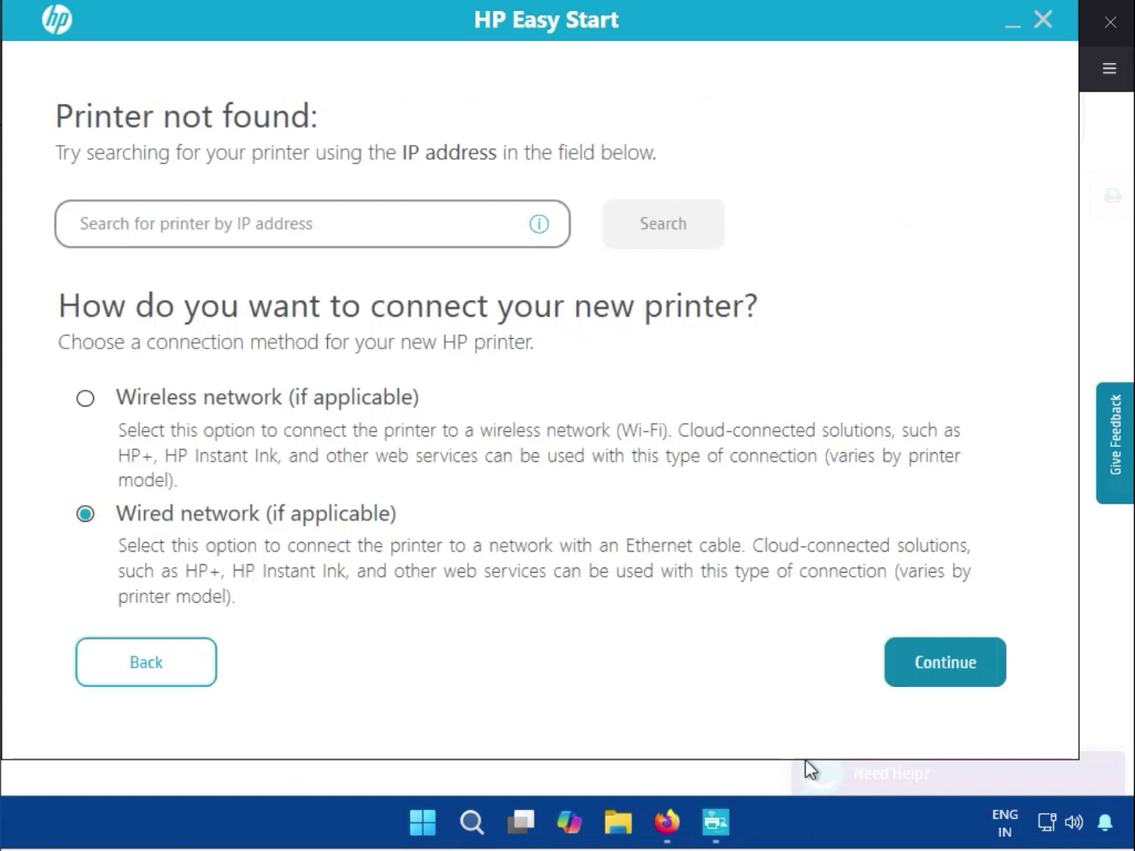
left_click(994, 685)
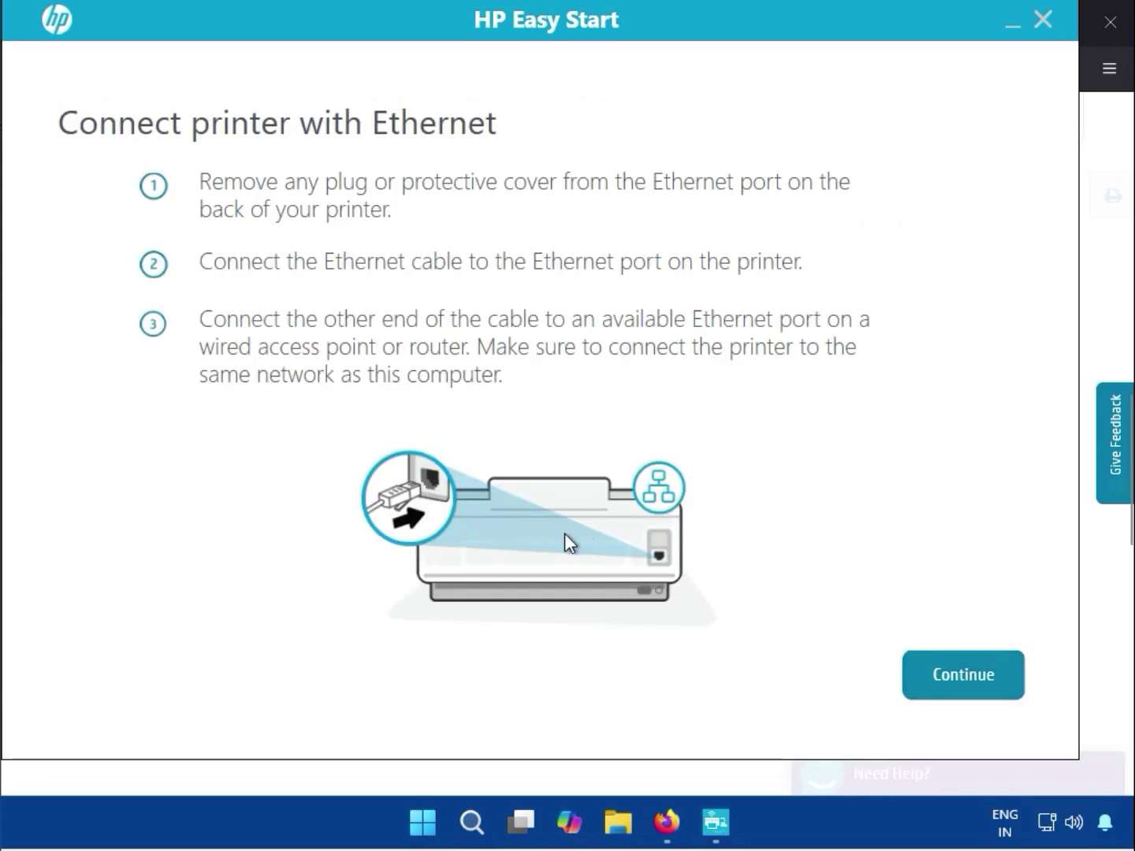